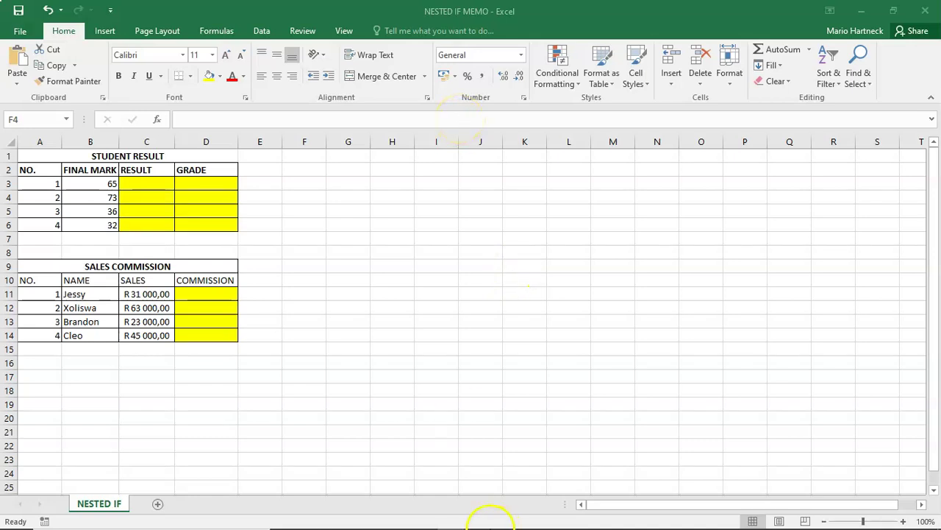
# Switch to the NESTED IF STATEMENTS PDF in Acrobat Reader and examine the Student Result and Sales Commission table layouts
pyautogui.moveTo(522, 518)
pyautogui.click(657, 519)
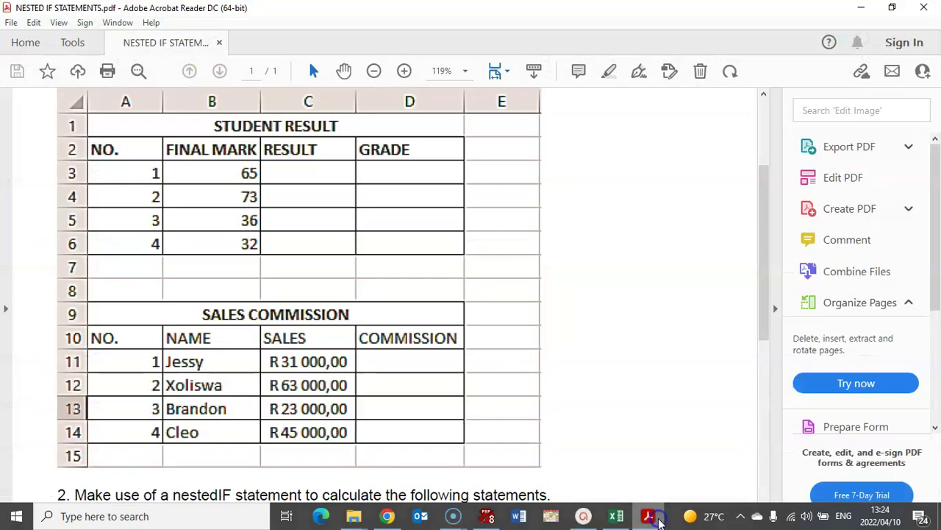
pyautogui.scroll(3, 448, 400)
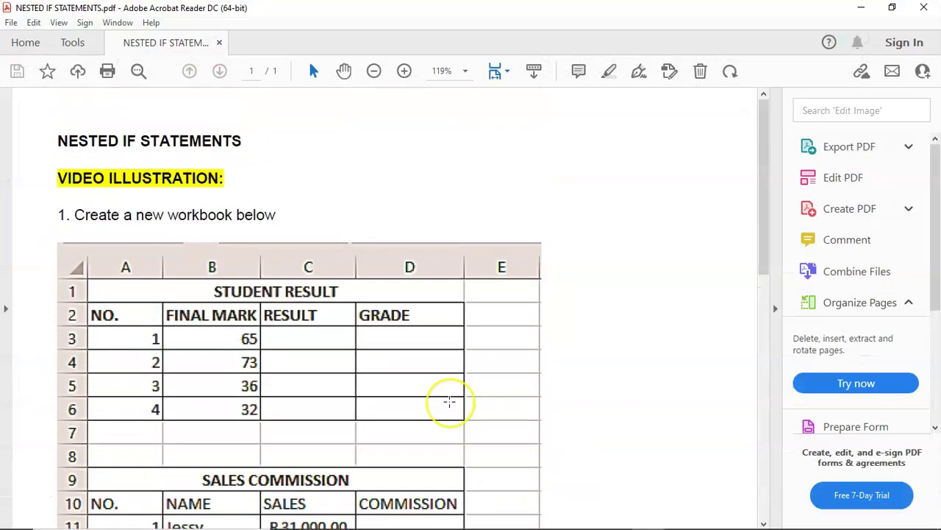
pyautogui.scroll(1, 450, 402)
pyautogui.scroll(-1, 450, 400)
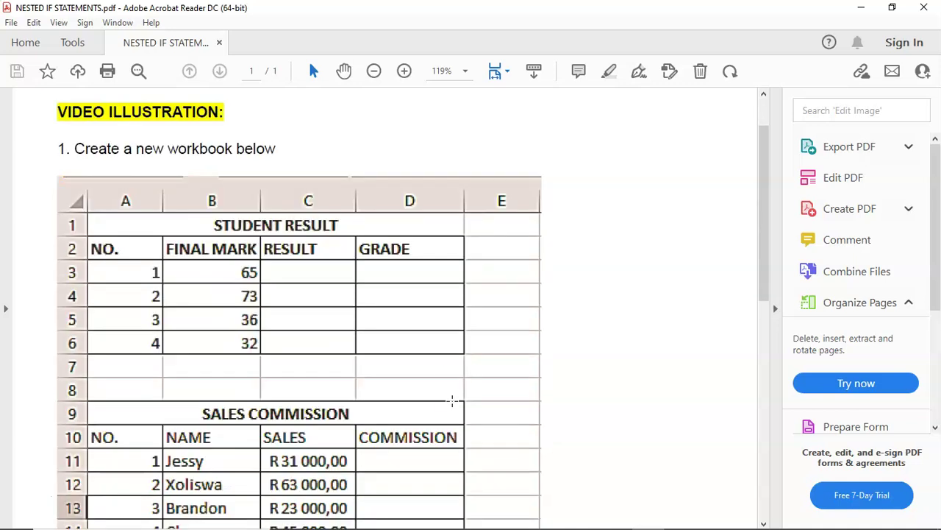
pyautogui.scroll(-1, 458, 387)
pyautogui.scroll(2, 454, 387)
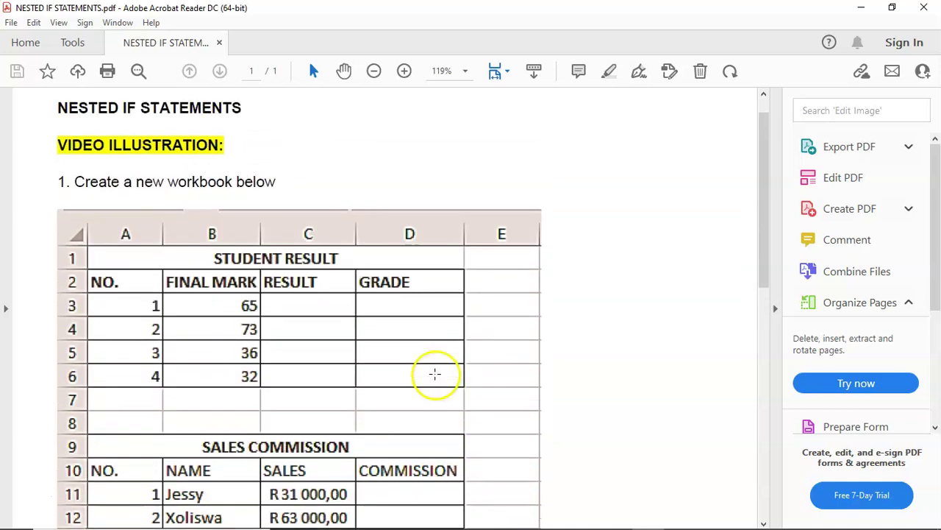
pyautogui.scroll(-1, 402, 383)
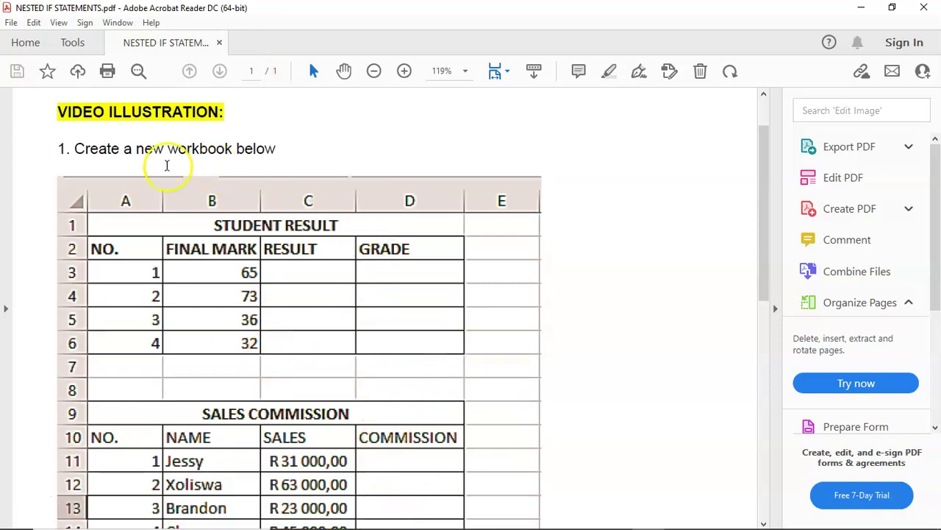
pyautogui.scroll(-2, 292, 230)
pyautogui.scroll(-5, 292, 223)
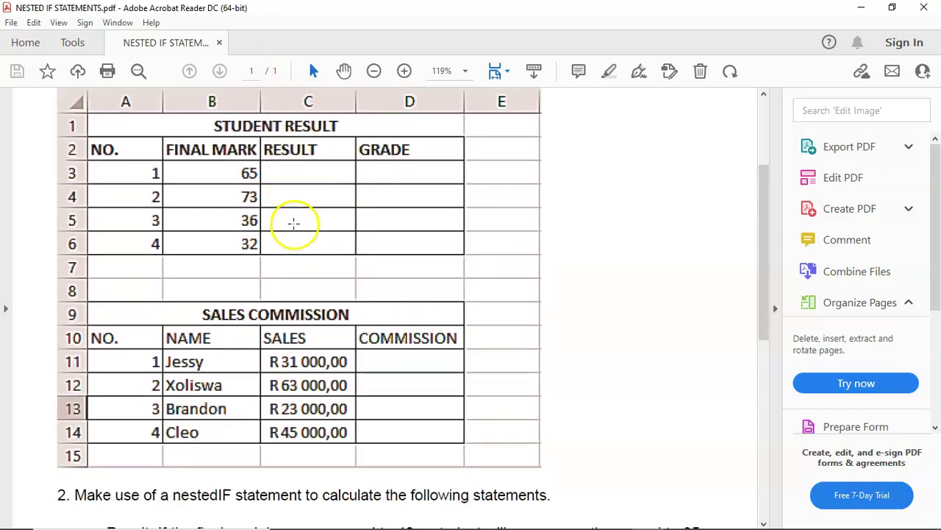
pyautogui.scroll(1, 291, 234)
pyautogui.scroll(2, 295, 227)
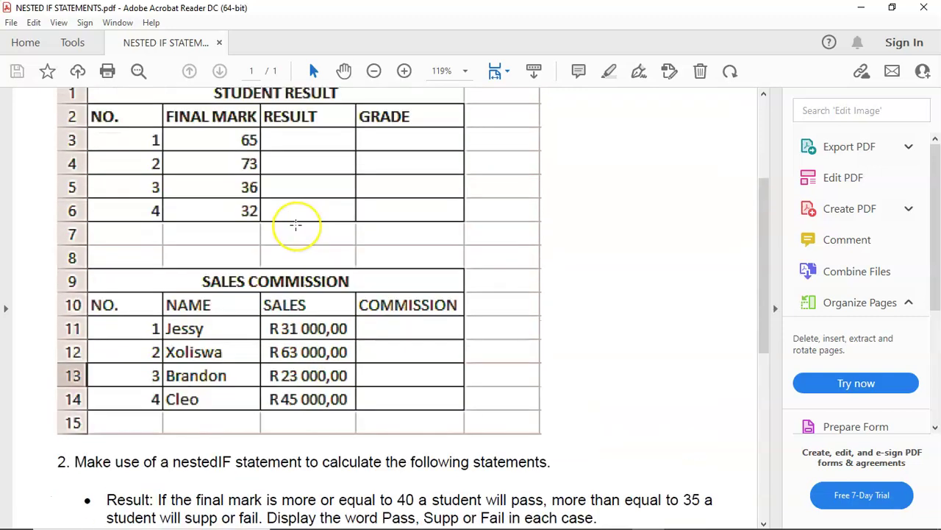
# Read the exercise's rule for the Result column, including the mark thresholds and the words to display
pyautogui.scroll(-6, 294, 220)
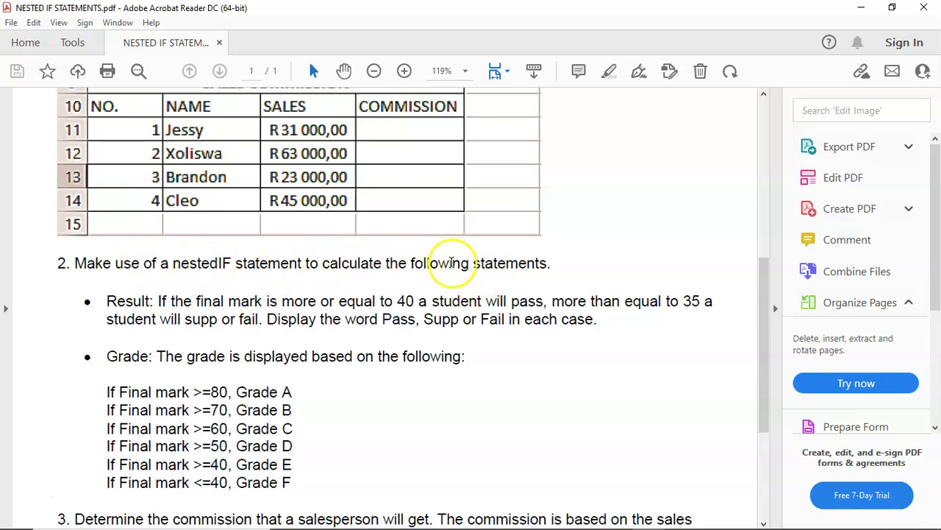
pyautogui.scroll(6, 320, 165)
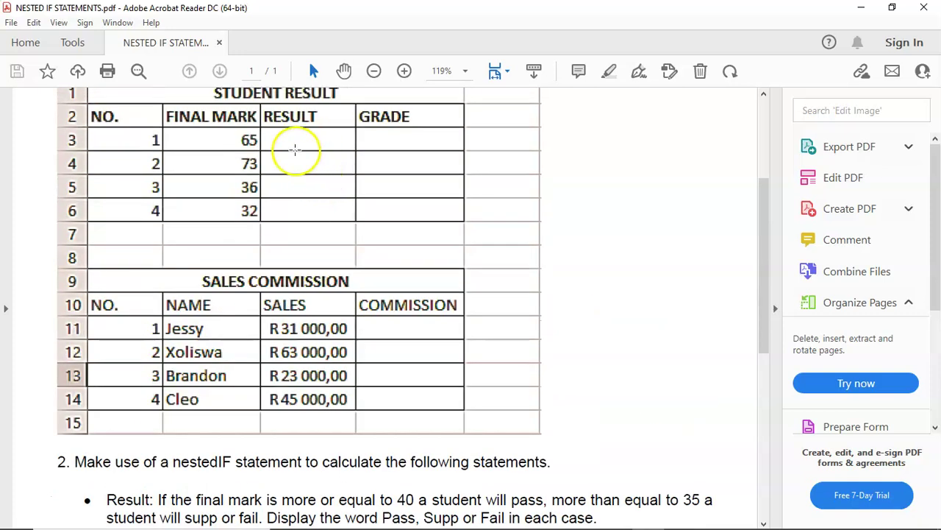
pyautogui.scroll(-4, 298, 191)
pyautogui.scroll(2, 183, 357)
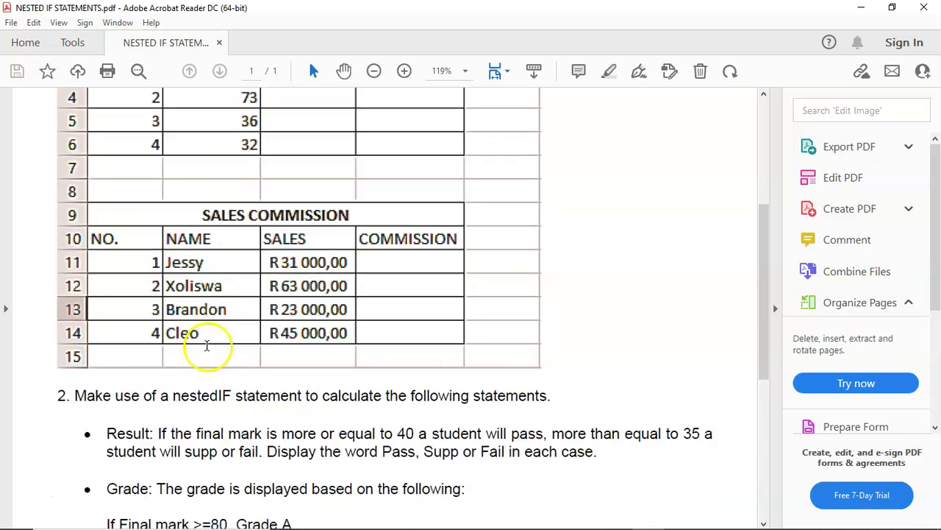
pyautogui.scroll(2, 207, 344)
pyautogui.scroll(-6, 294, 287)
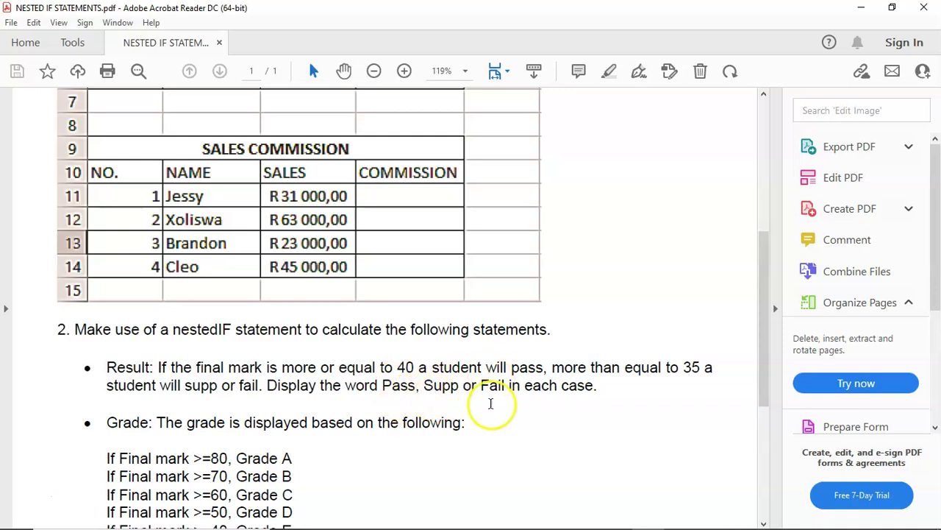
pyautogui.scroll(5, 175, 284)
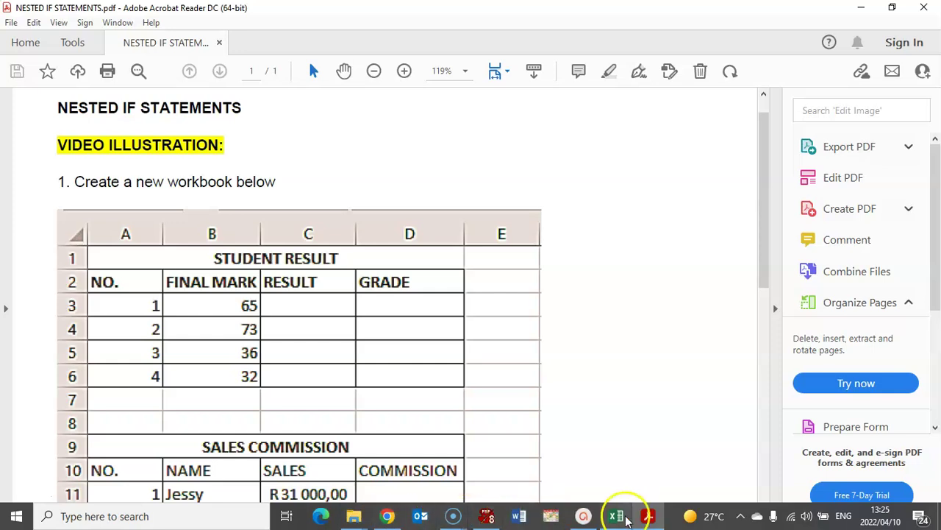
# Switch to the NESTED IF MEMO workbook in Excel and begin an IF formula in C3 that returns "PASS" when B3>=40
pyautogui.click(620, 517)
pyautogui.click(154, 183)
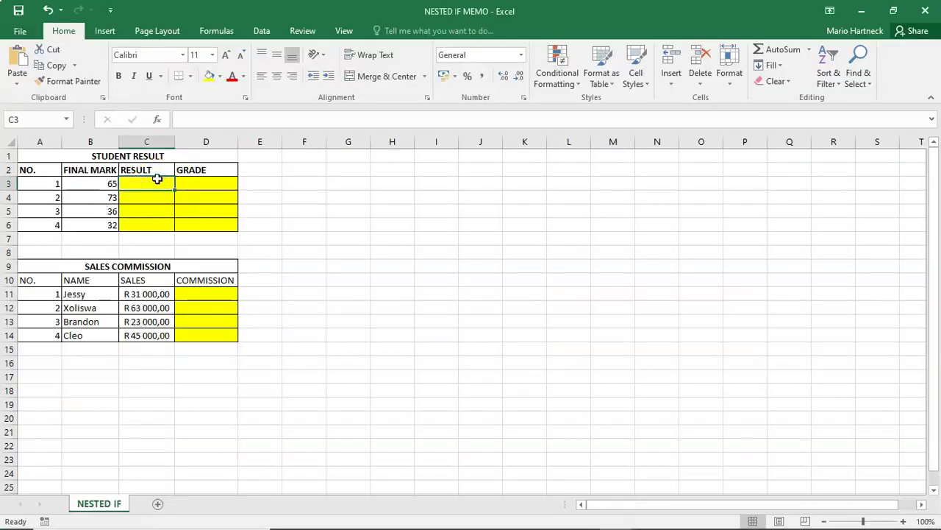
pyautogui.write('=IF')
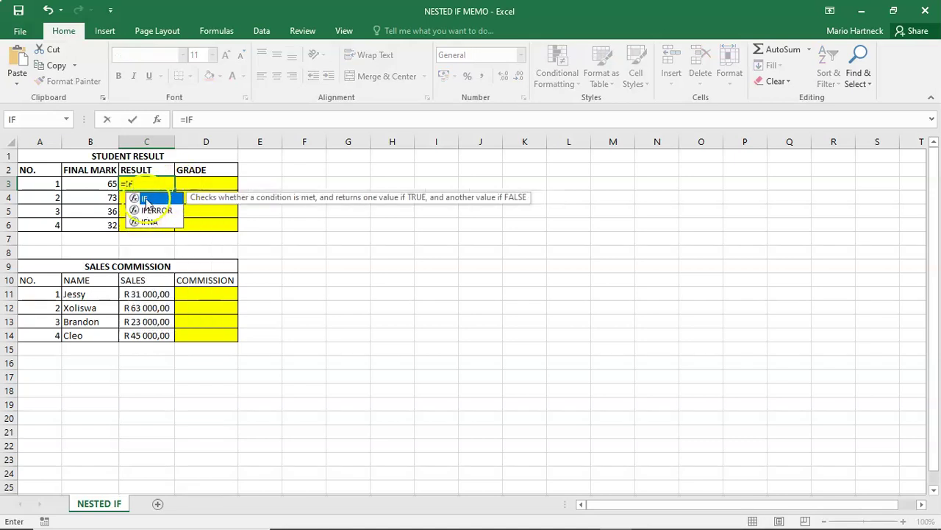
pyautogui.doubleClick(146, 199)
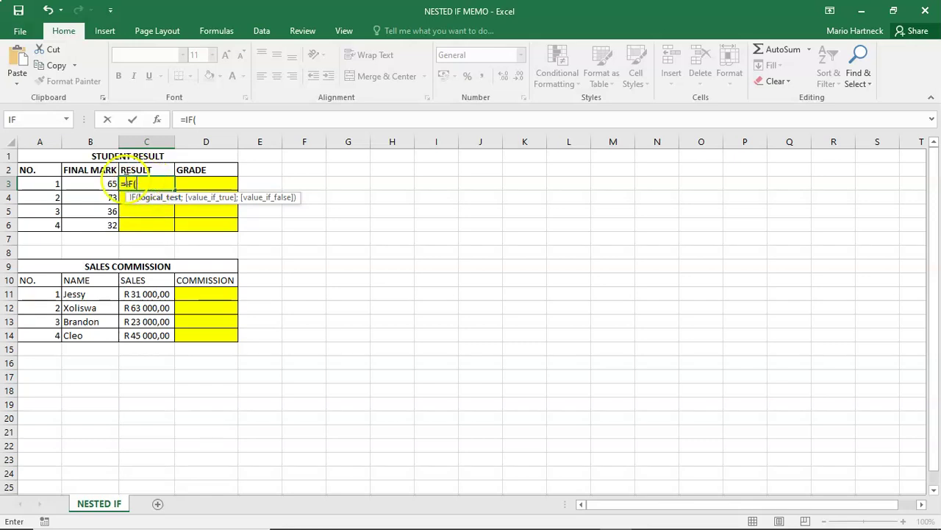
pyautogui.click(86, 184)
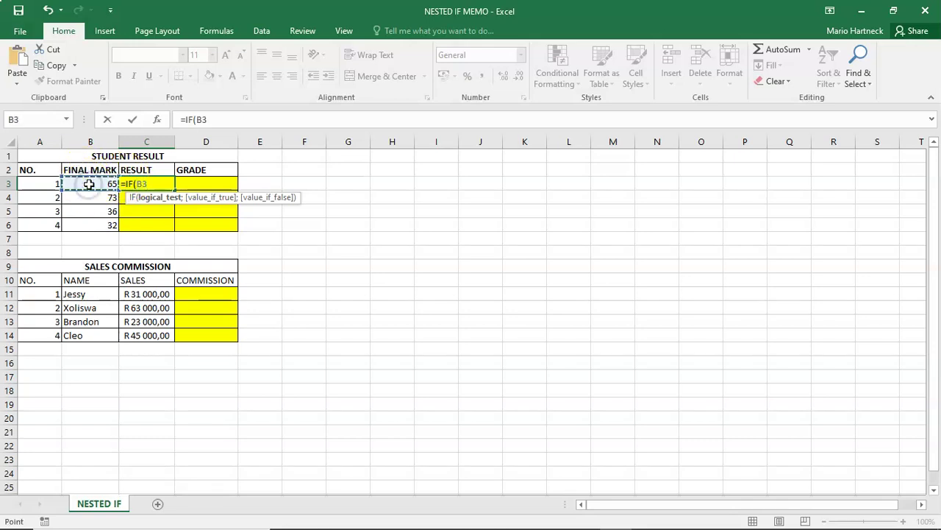
pyautogui.write('>=')
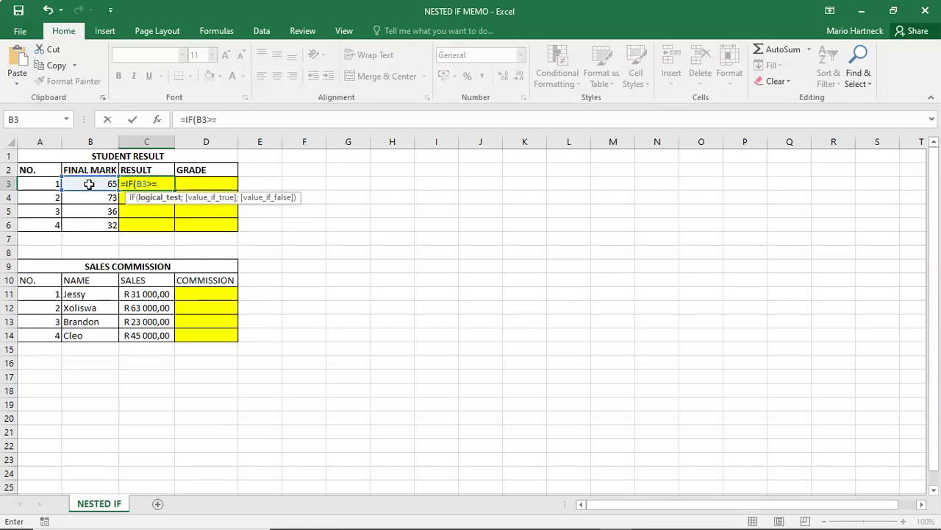
pyautogui.write('40;')
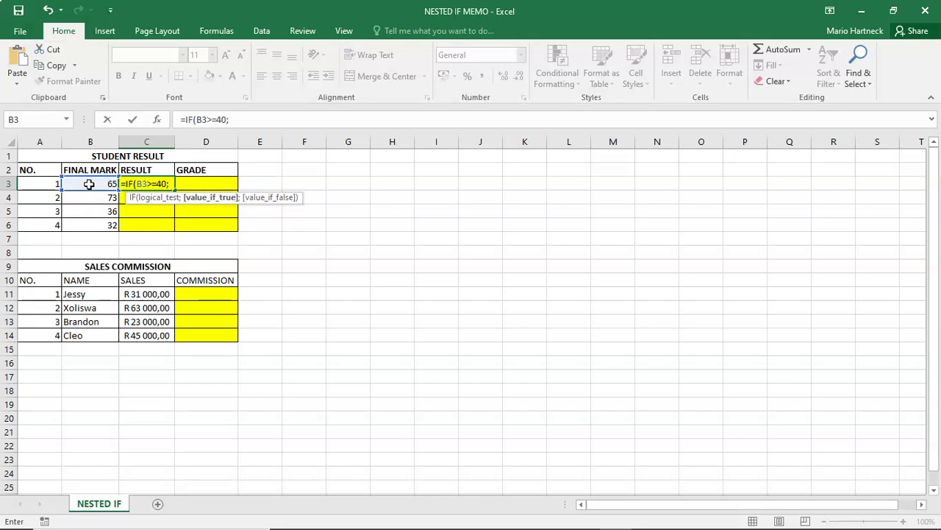
pyautogui.write('"PASS"')
pyautogui.write(';')
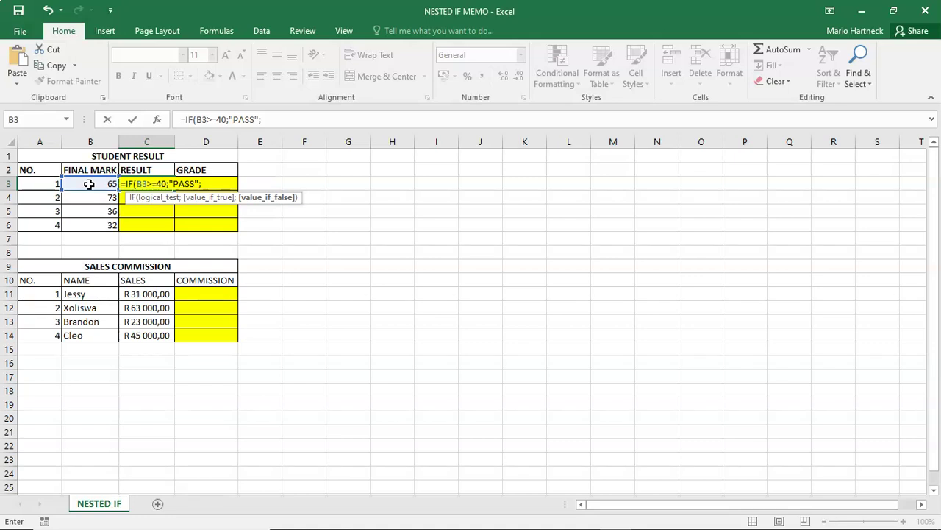
# Complete the C3 formula with a nested IF that returns "SUPP" when B3>=35 and otherwise "FAIL"
pyautogui.write('IF')
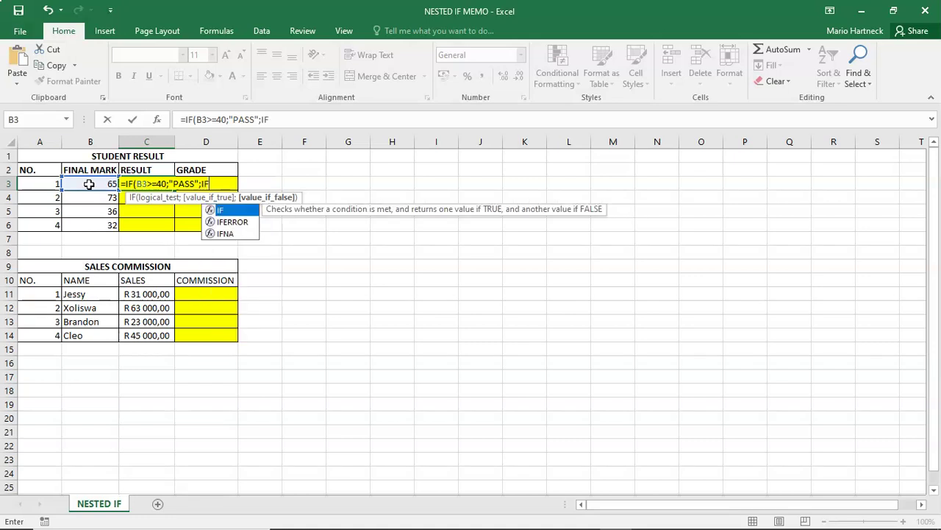
pyautogui.doubleClick(220, 210)
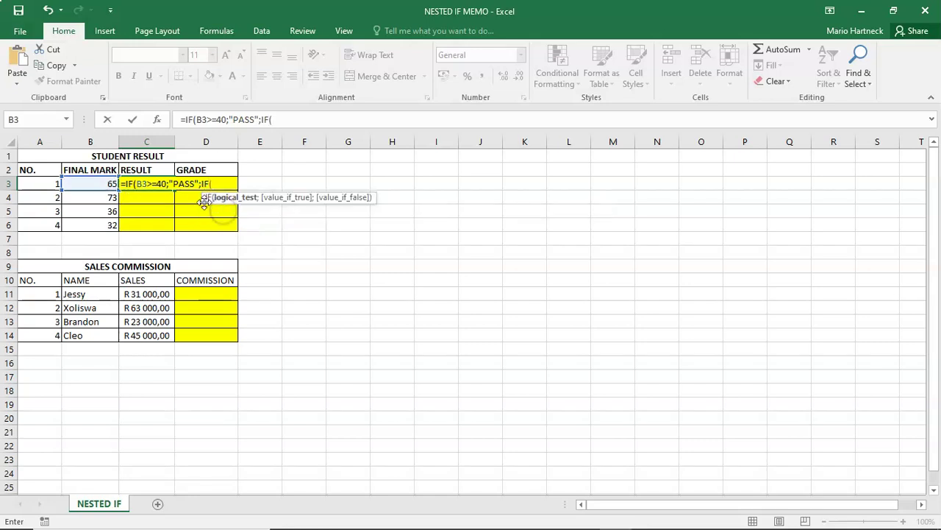
pyautogui.click(104, 183)
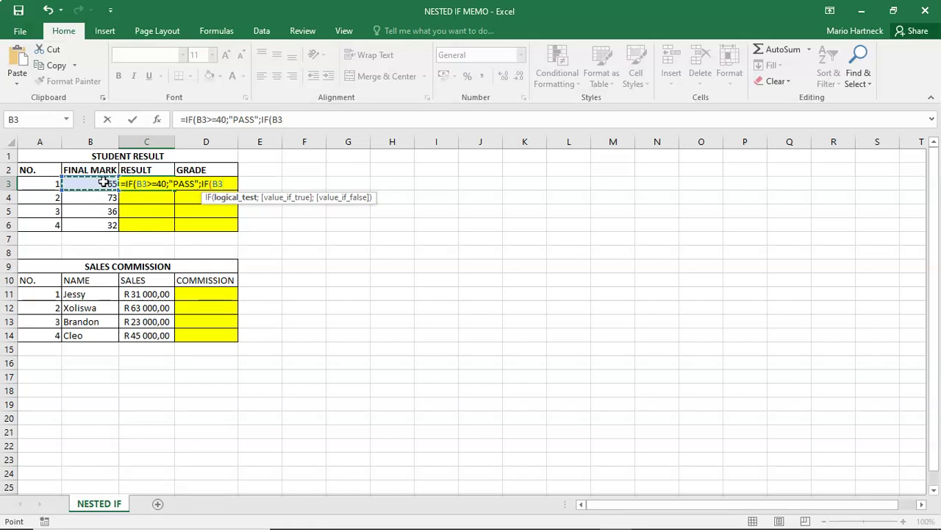
pyautogui.write('>=35')
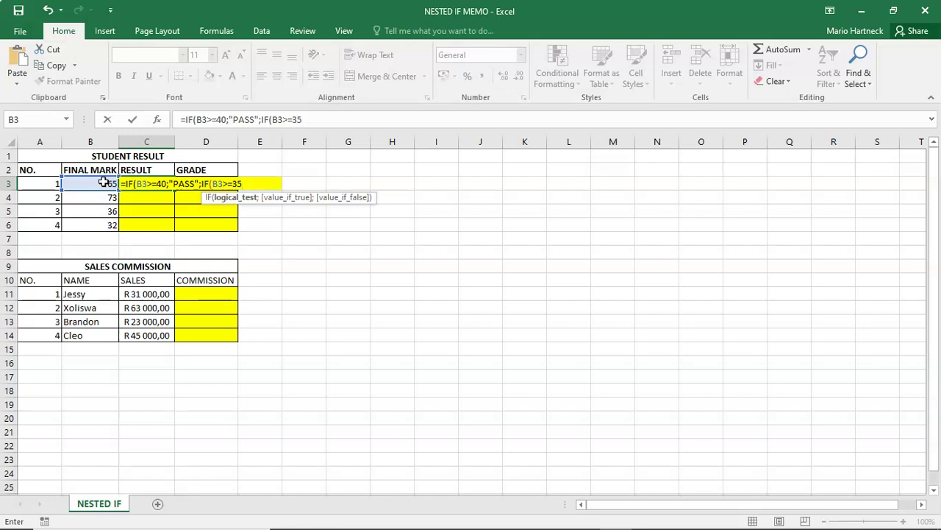
pyautogui.write(';')
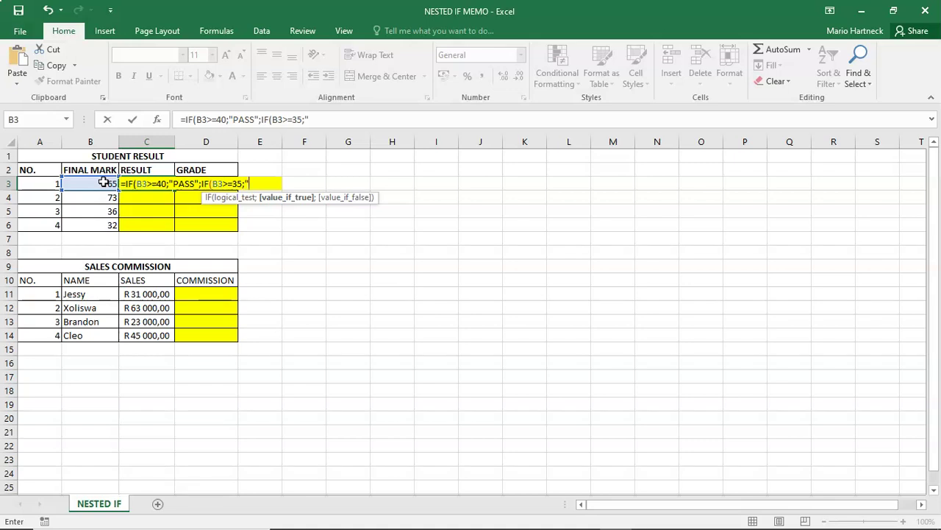
pyautogui.write('"SUPP";')
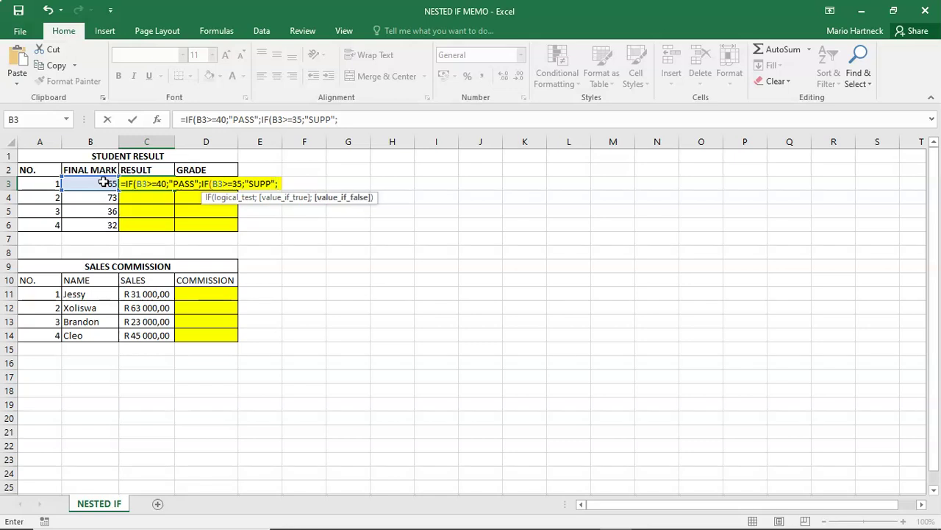
pyautogui.write('F')
pyautogui.press('BackSpace')
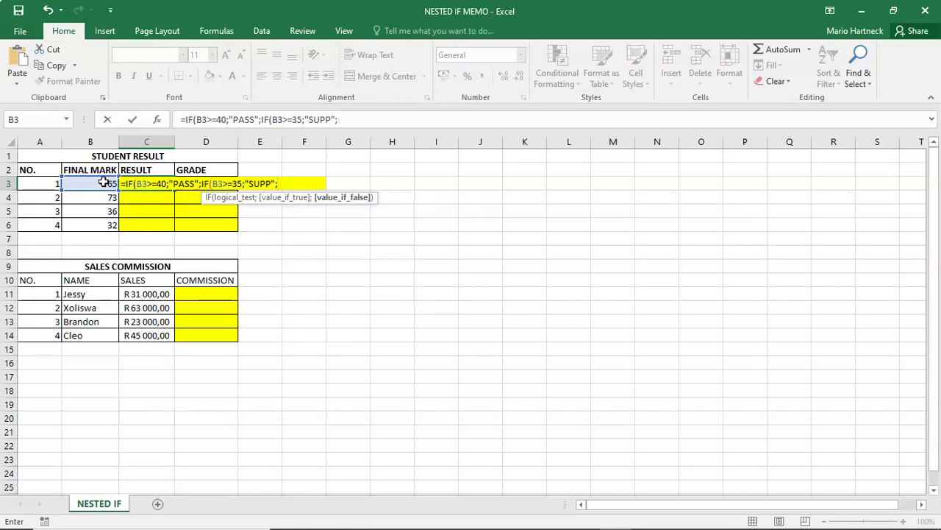
pyautogui.write('"FAIL")')
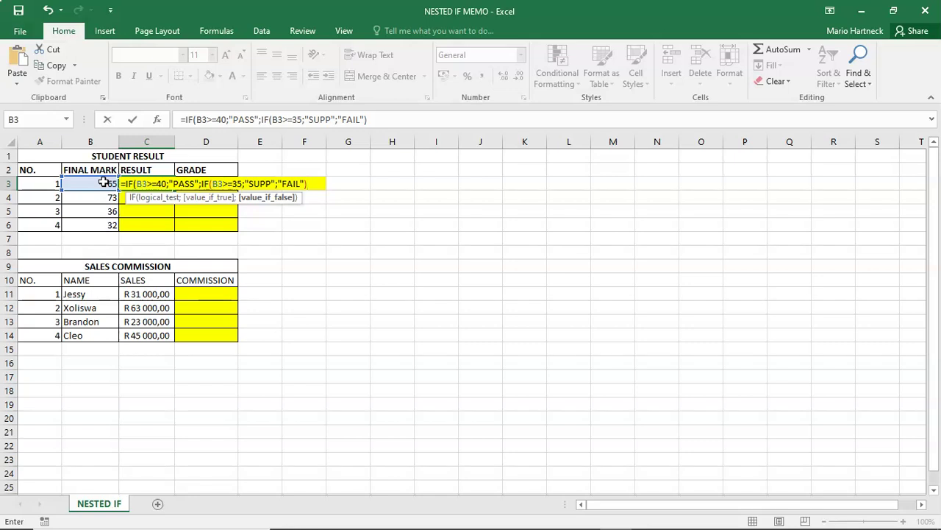
pyautogui.write(')')
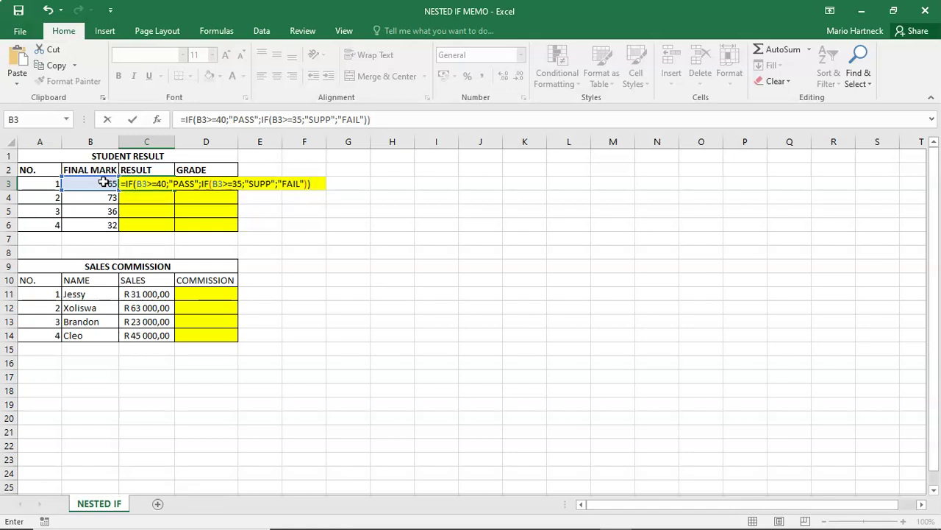
pyautogui.press('Return')
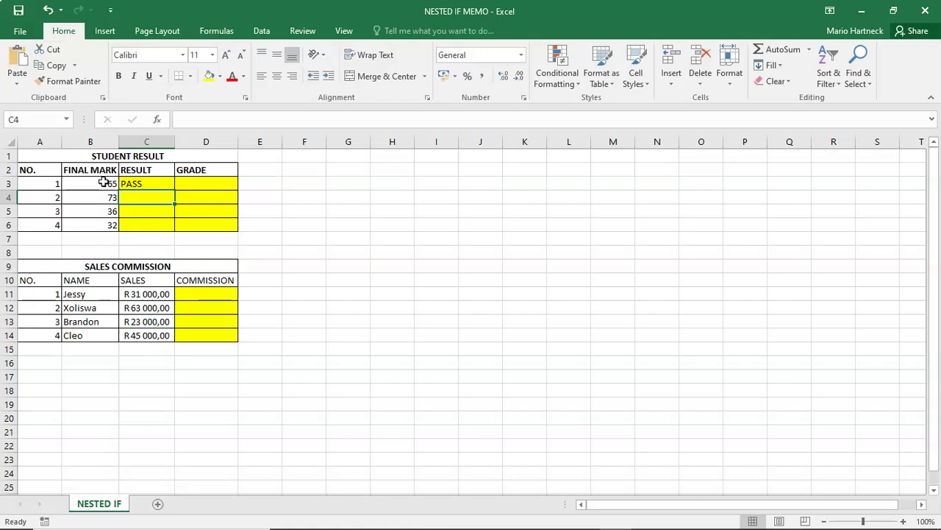
# Copy the Result formula from C3 down through C6 for the remaining students
pyautogui.click(128, 183)
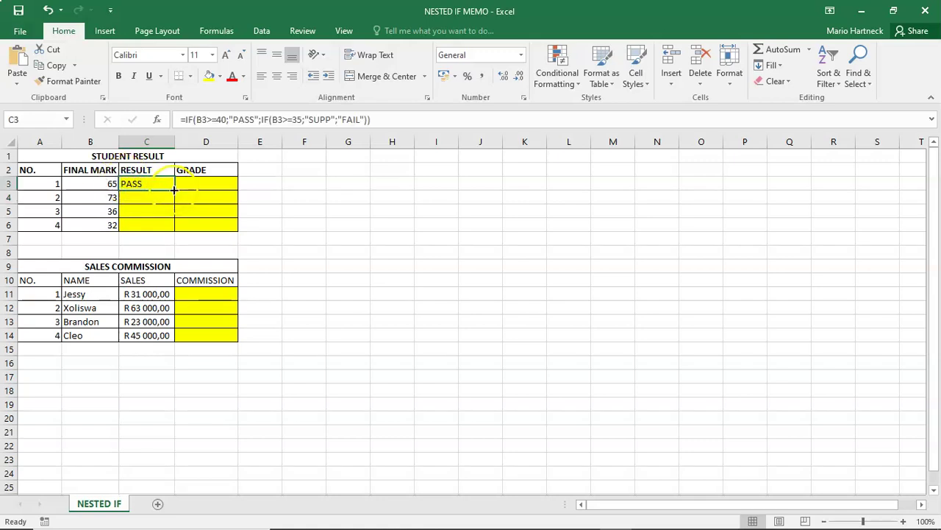
pyautogui.moveTo(174, 189); pyautogui.dragTo(172, 228)
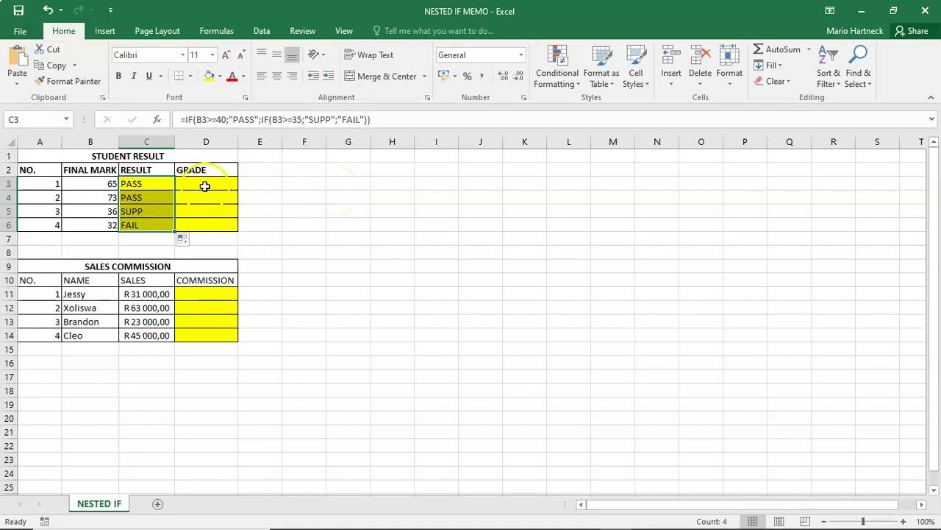
# Select the first Grade cell, D3, and switch to the exercise PDF in Acrobat Reader to read the Grade criteria
pyautogui.click(206, 184)
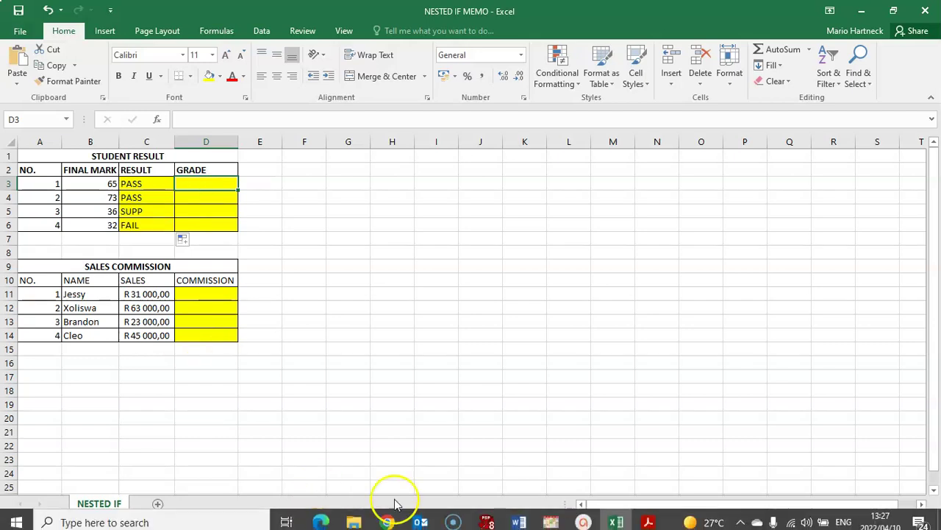
pyautogui.click(651, 515)
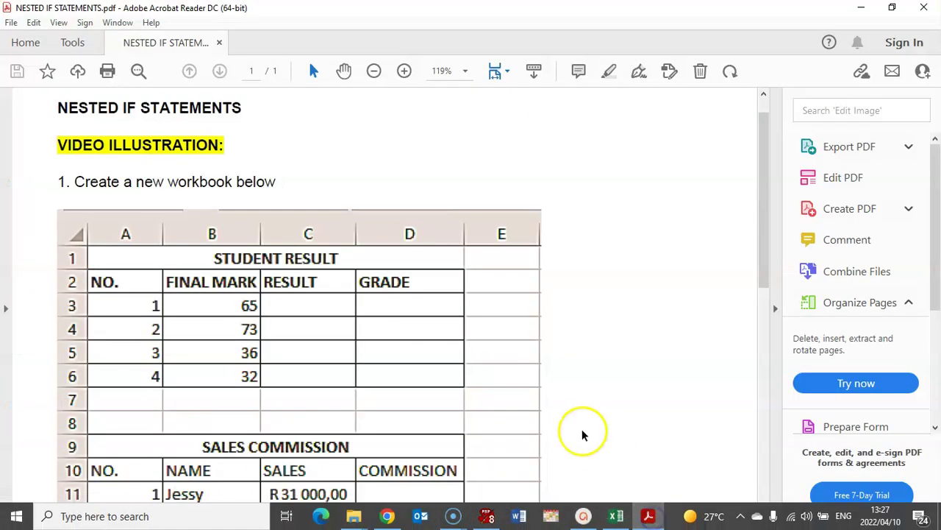
pyautogui.scroll(-5, 302, 331)
pyautogui.scroll(-3, 302, 330)
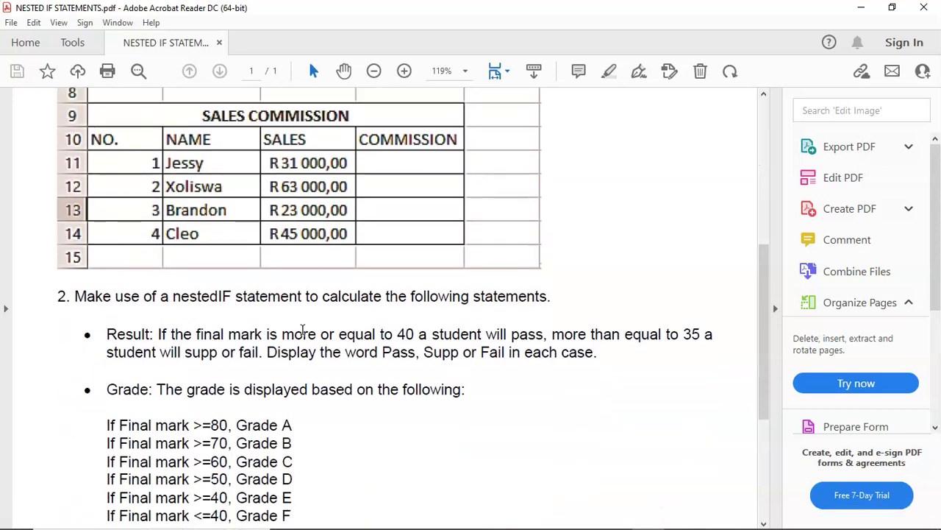
pyautogui.scroll(-1, 303, 326)
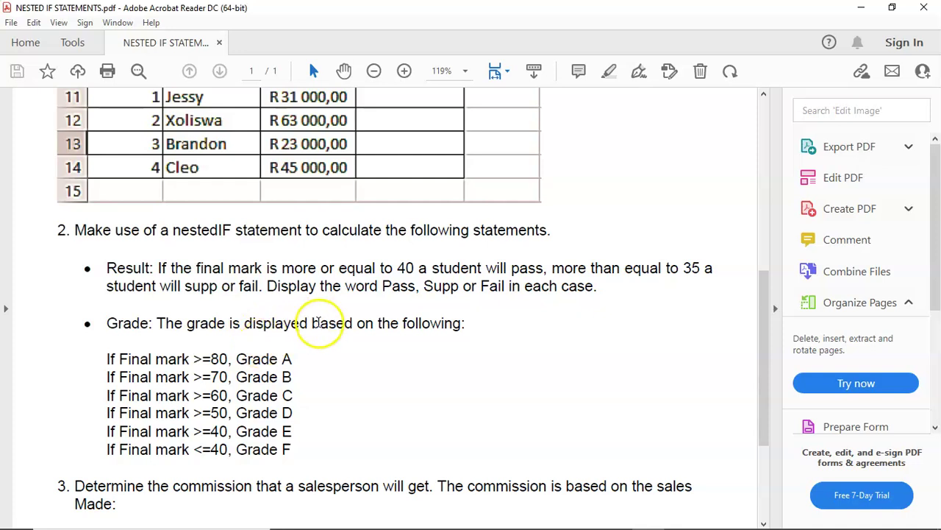
# Switch back to the NESTED IF MEMO workbook in Excel and begin an IF formula in D3 that returns "A" when B3>=80
pyautogui.scroll(-2, 436, 343)
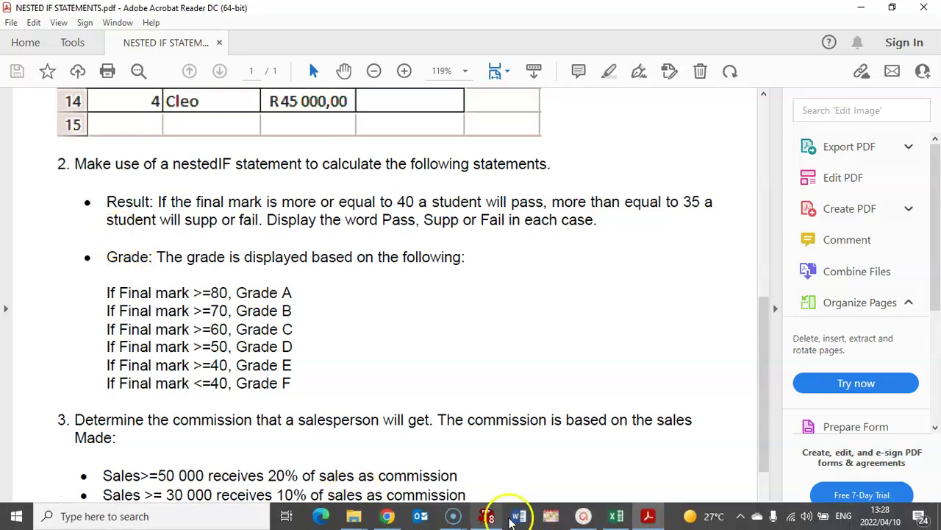
pyautogui.click(615, 518)
pyautogui.click(250, 215)
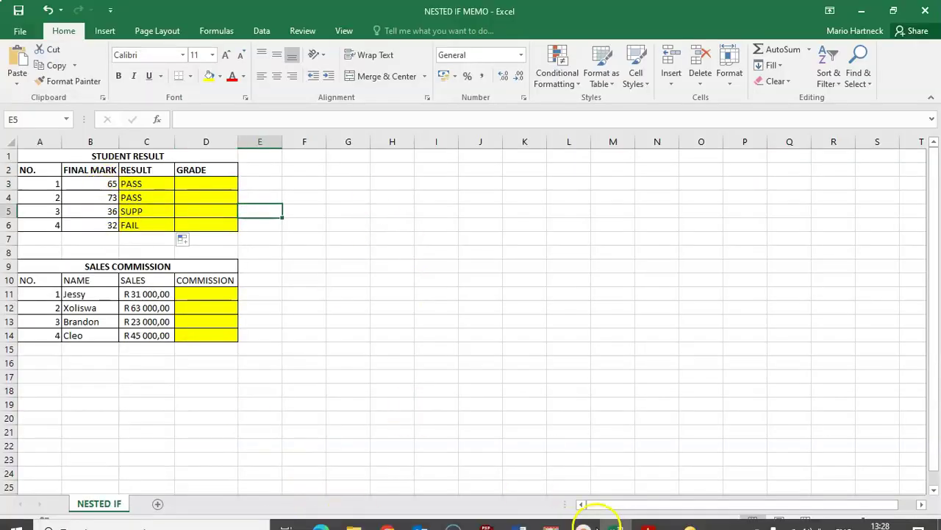
pyautogui.click(185, 179)
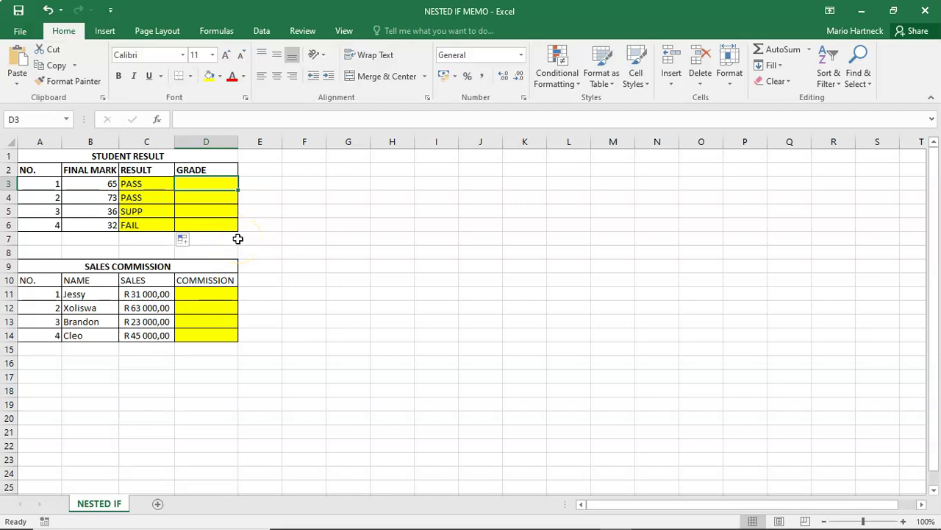
pyautogui.write('=IF')
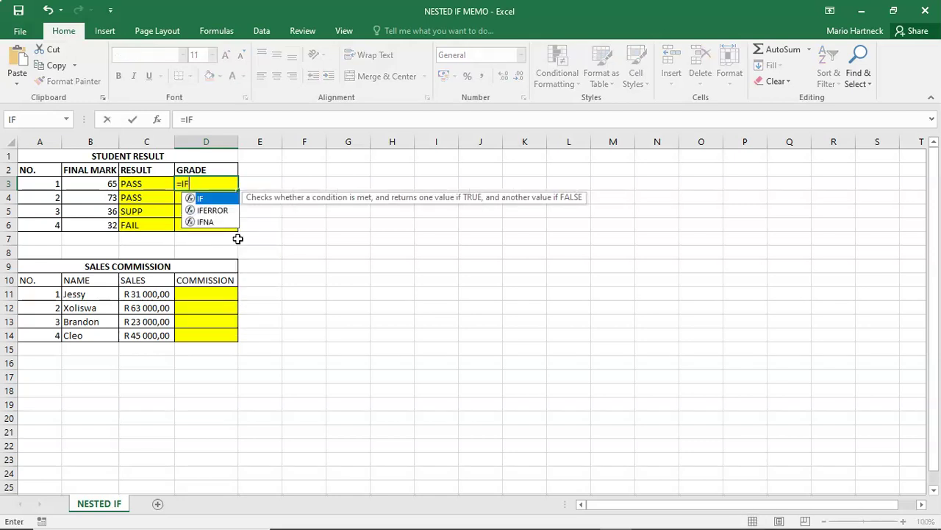
pyautogui.write('(')
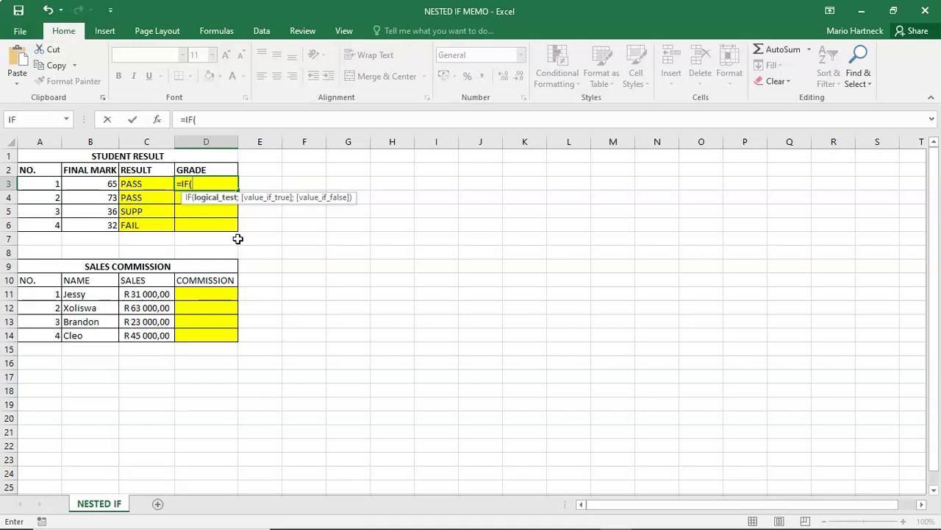
pyautogui.click(109, 184)
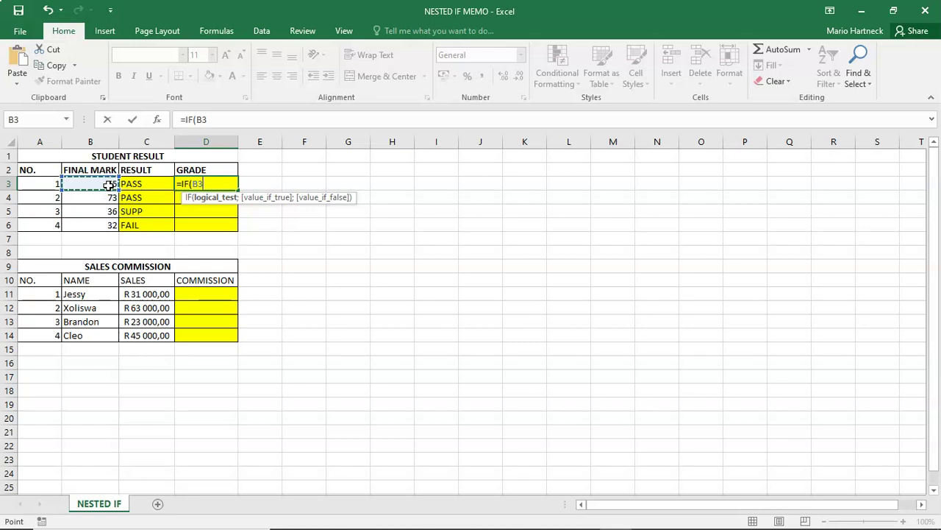
pyautogui.write('>=80')
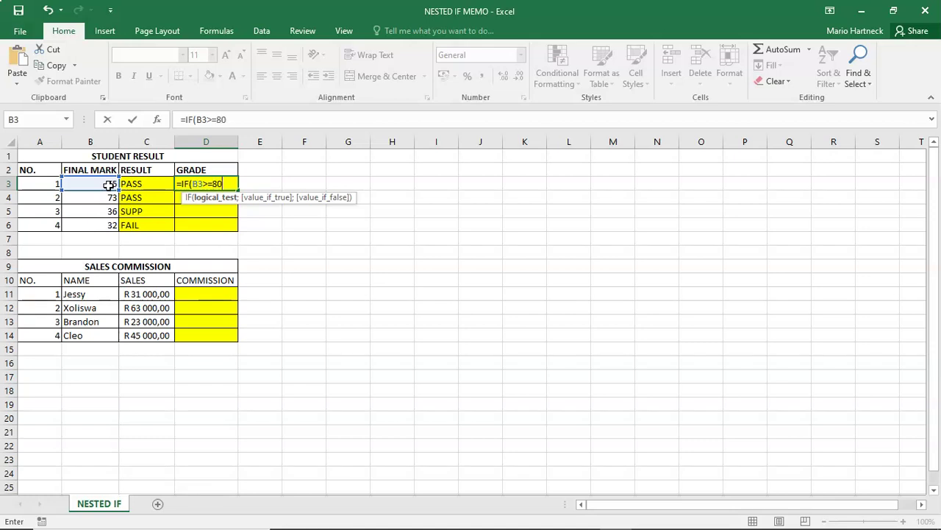
pyautogui.write(';')
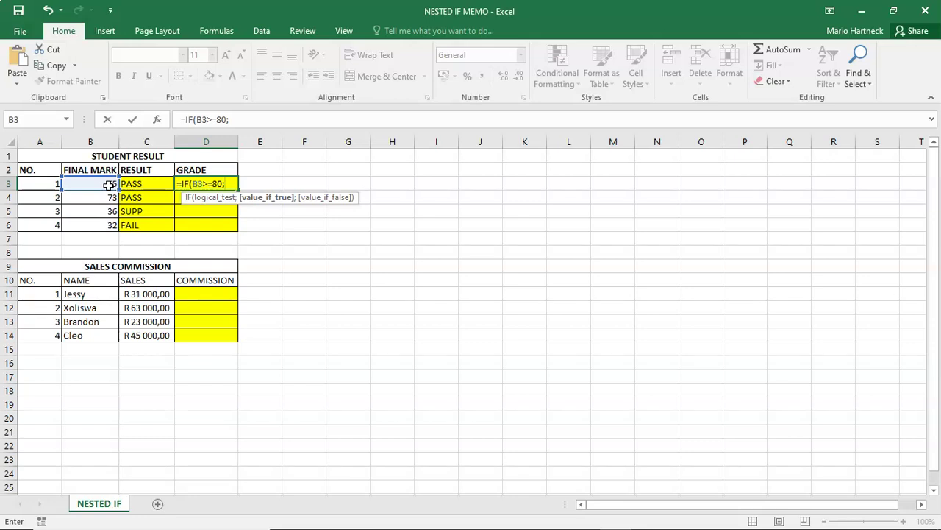
pyautogui.write('"A"')
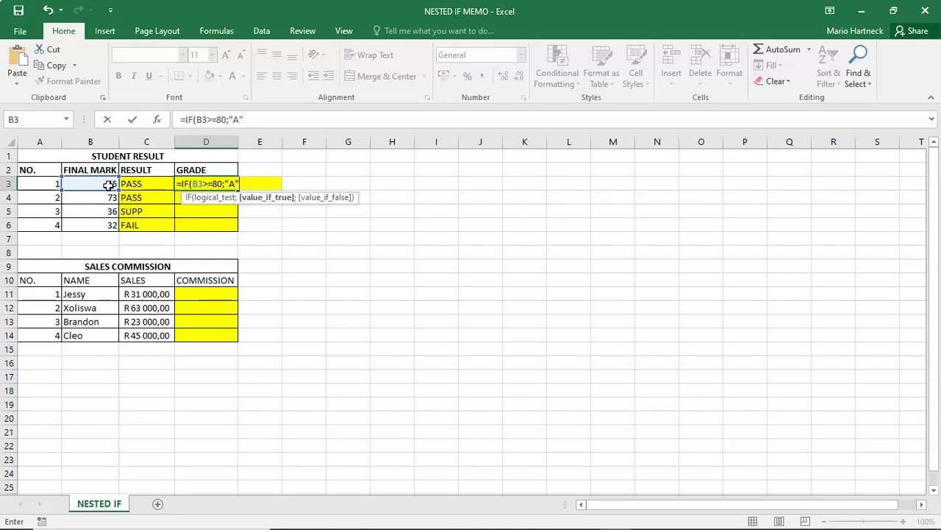
pyautogui.write(';')
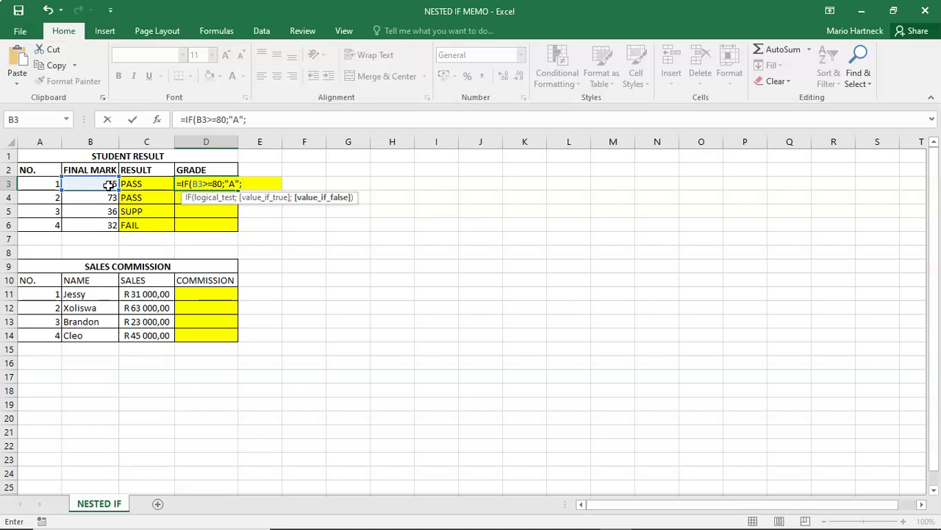
# Extend the D3 grade formula with a nested IF that returns "B" when B3>=70
pyautogui.write('IF')
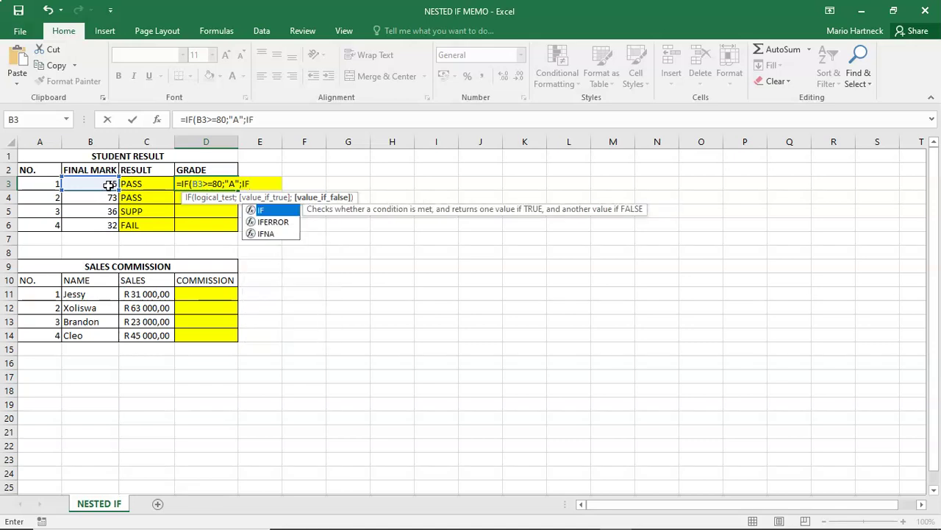
pyautogui.write('(')
pyautogui.click(108, 184)
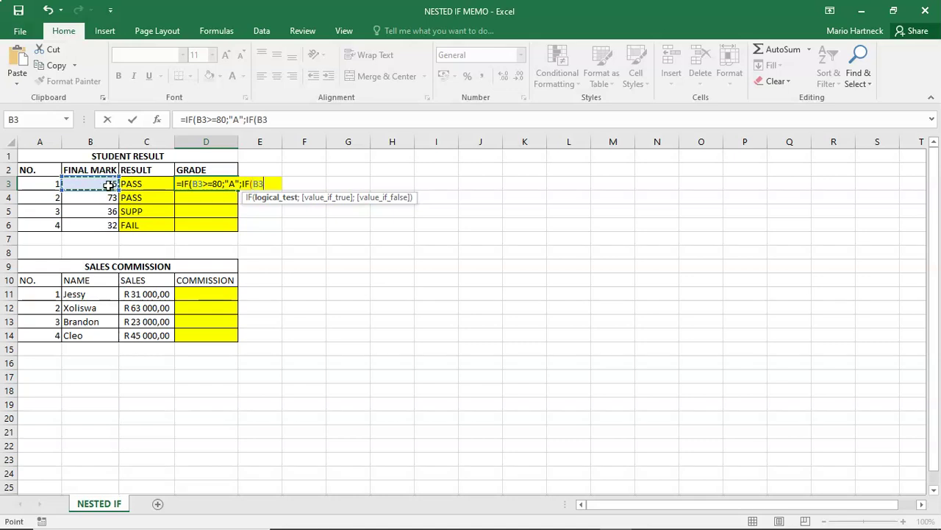
pyautogui.write('>=70')
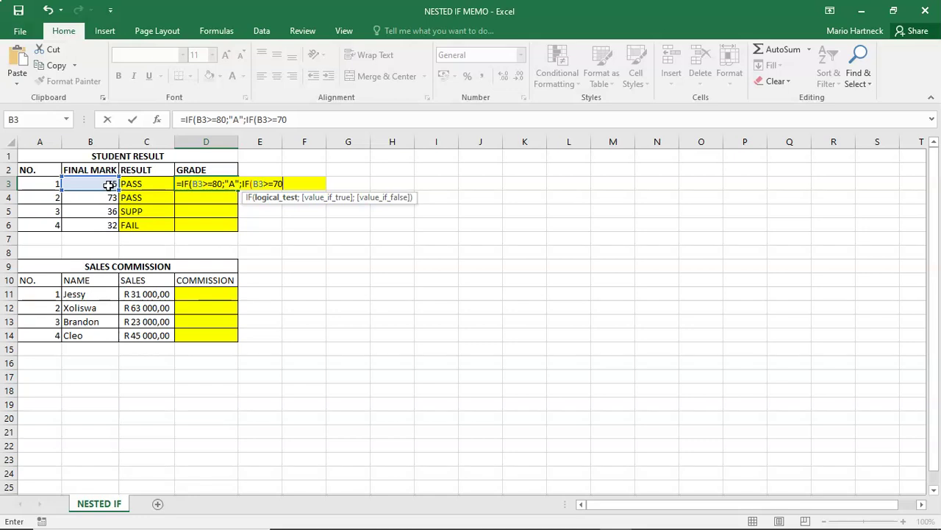
pyautogui.write(';')
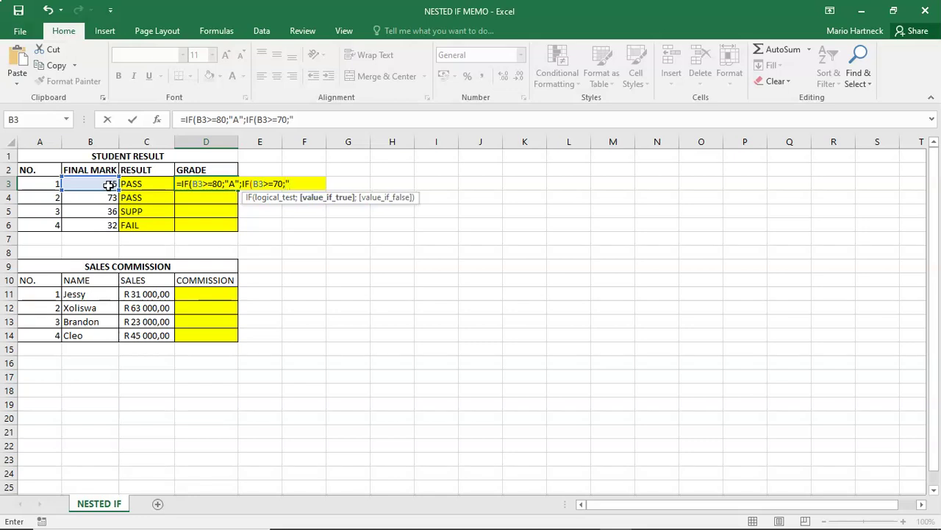
pyautogui.write('"B";')
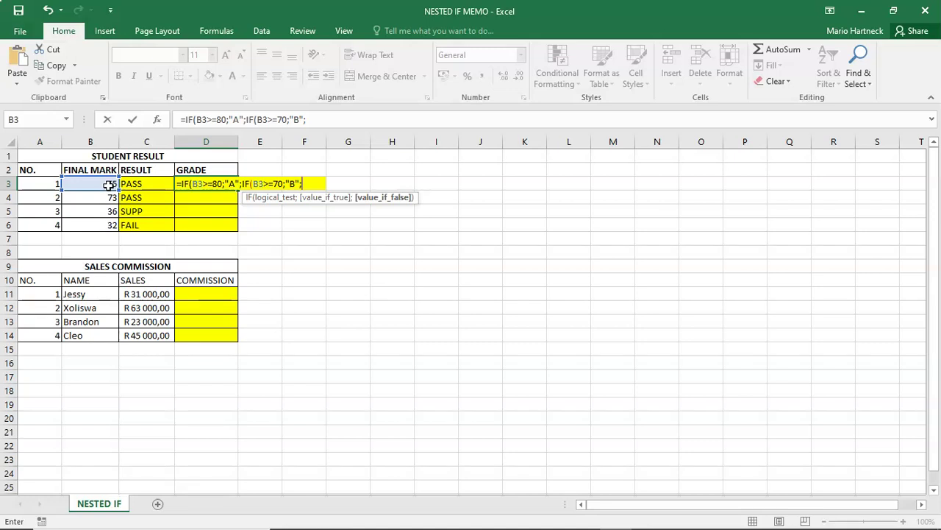
# Add a third IF level to the D3 formula that returns "C" when B3>=60
pyautogui.write('IF')
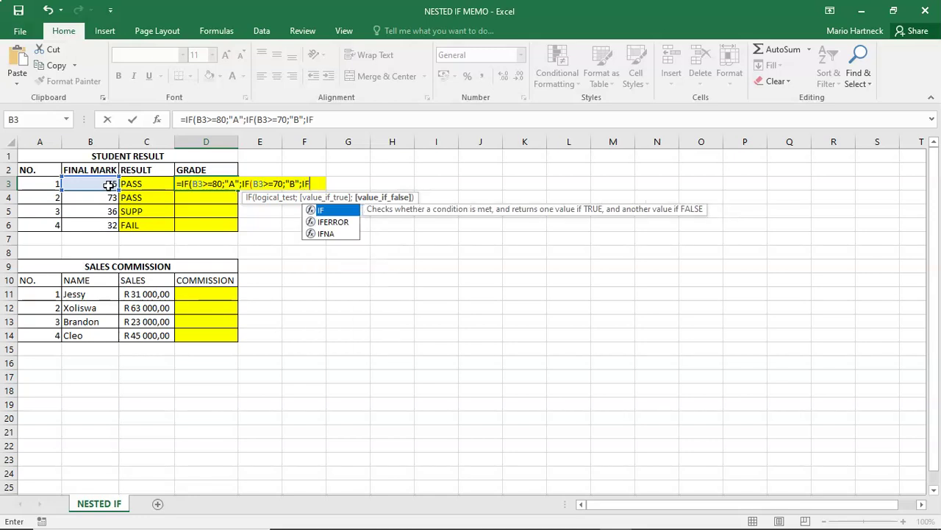
pyautogui.write('(')
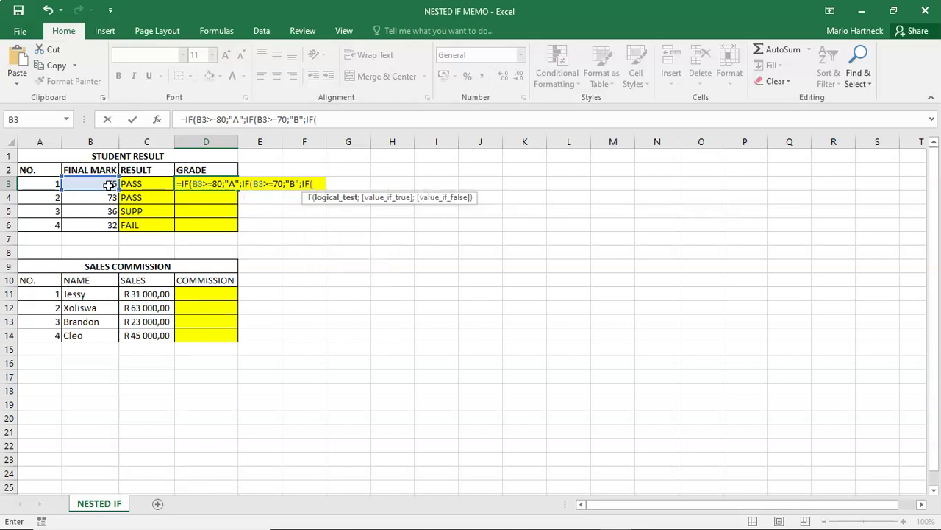
pyautogui.click(109, 185)
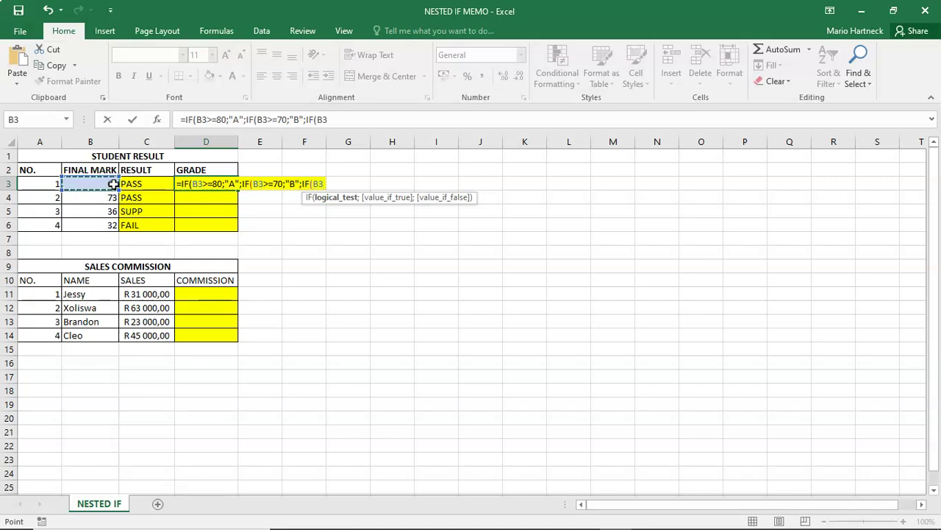
pyautogui.write('>')
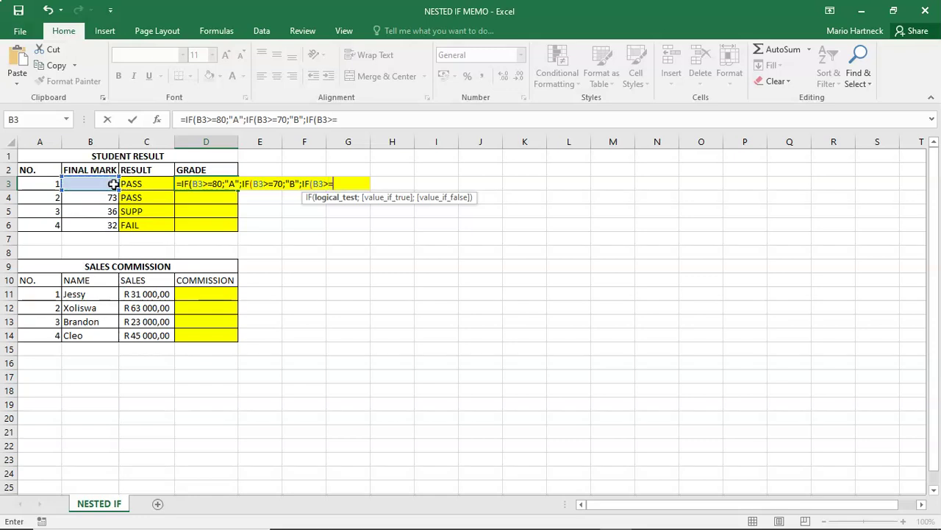
pyautogui.write('=60;"')
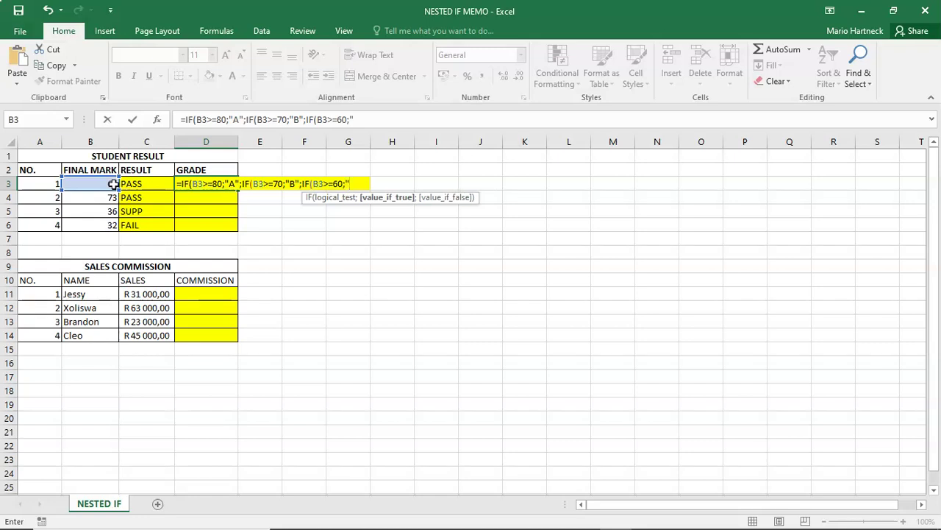
pyautogui.write('C";IF')
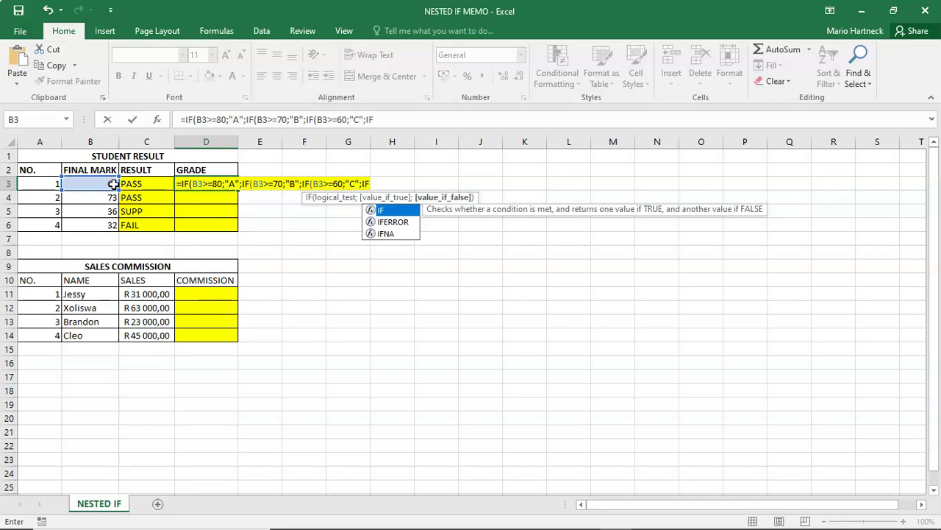
# Add a fourth IF level to the D3 formula that returns "D" when B3>=50
pyautogui.write('(')
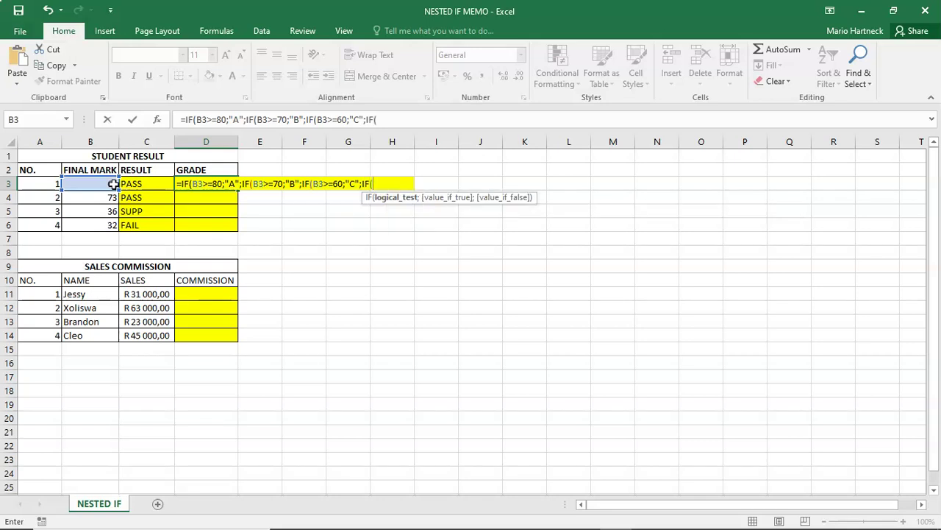
pyautogui.click(113, 184)
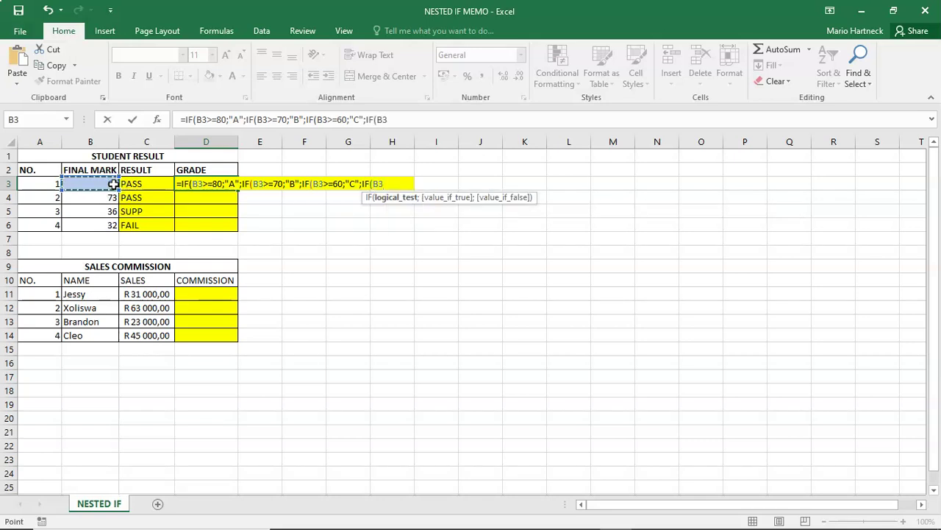
pyautogui.write('>=50')
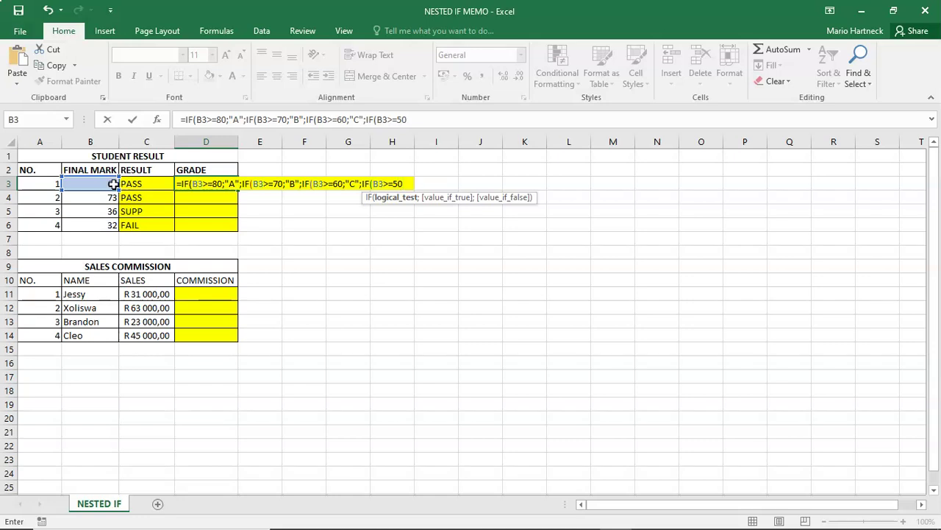
pyautogui.write(';')
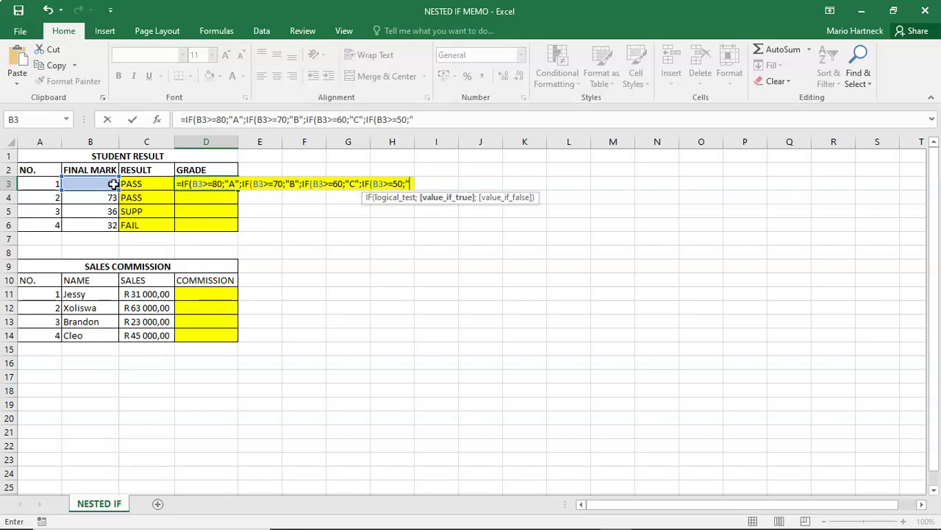
pyautogui.write('"D";IF(')
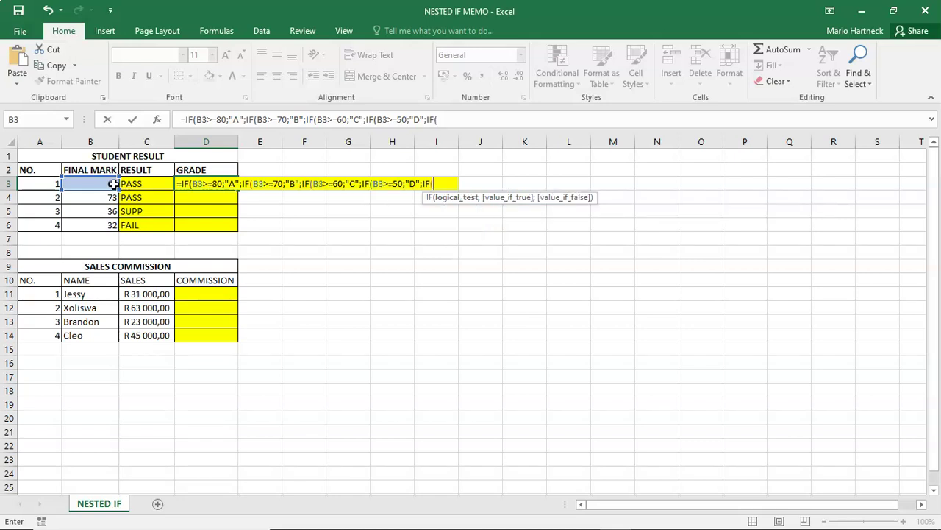
# Complete the fifth IF level of the D3 formula so it returns "E" when B3>=40
pyautogui.click(113, 184)
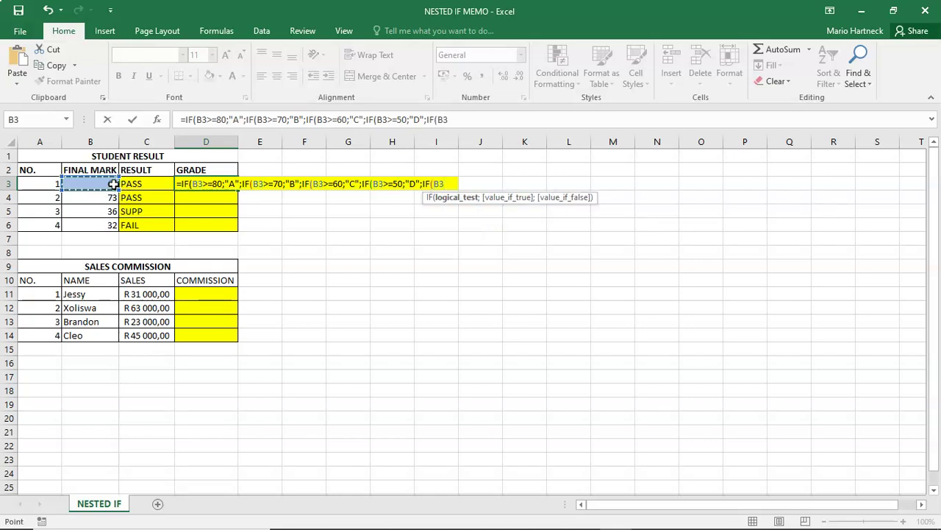
pyautogui.write('>=40')
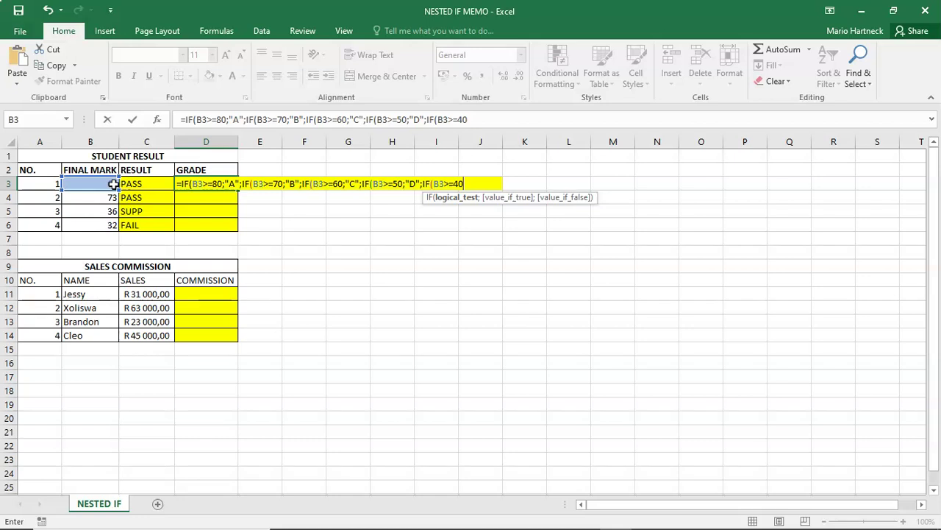
pyautogui.write(';')
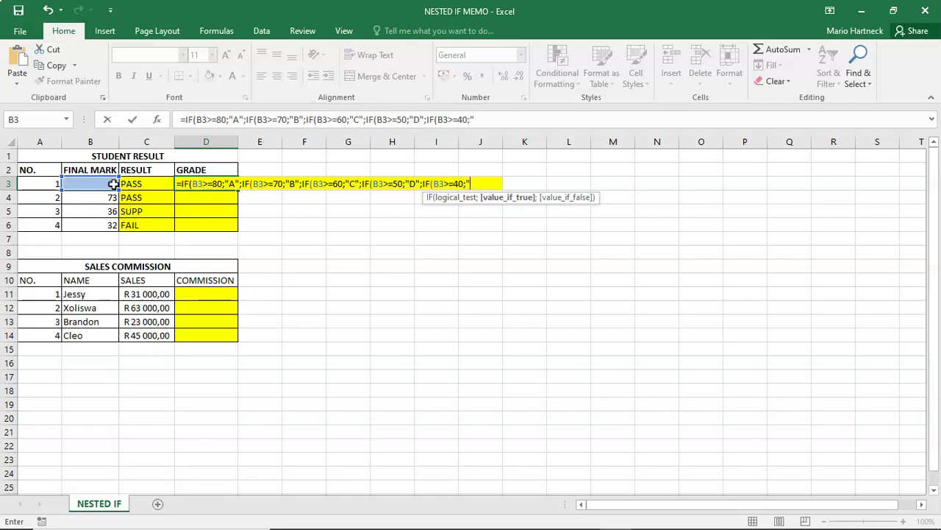
pyautogui.write('"E";')
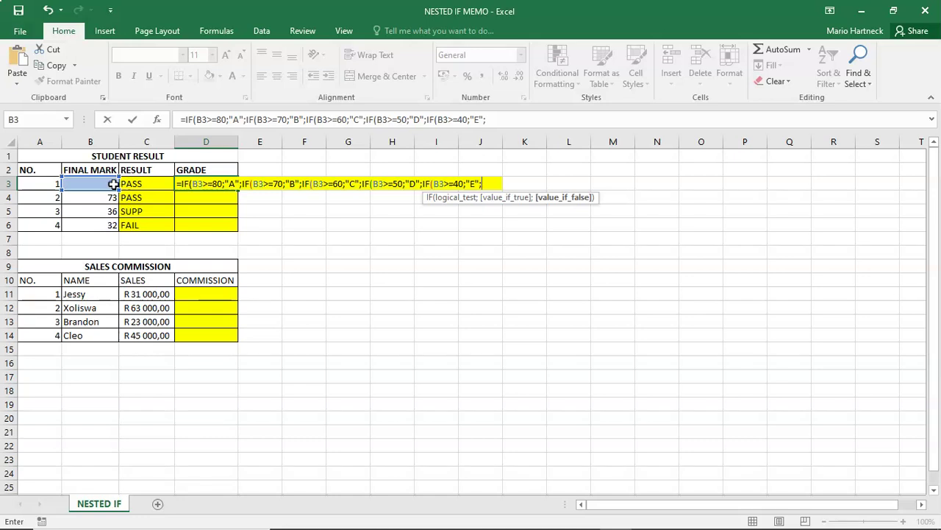
# Finish the D3 grade formula with a sixth IF returning "F" when B3<=40, and copy it down to D6
pyautogui.write('IF')
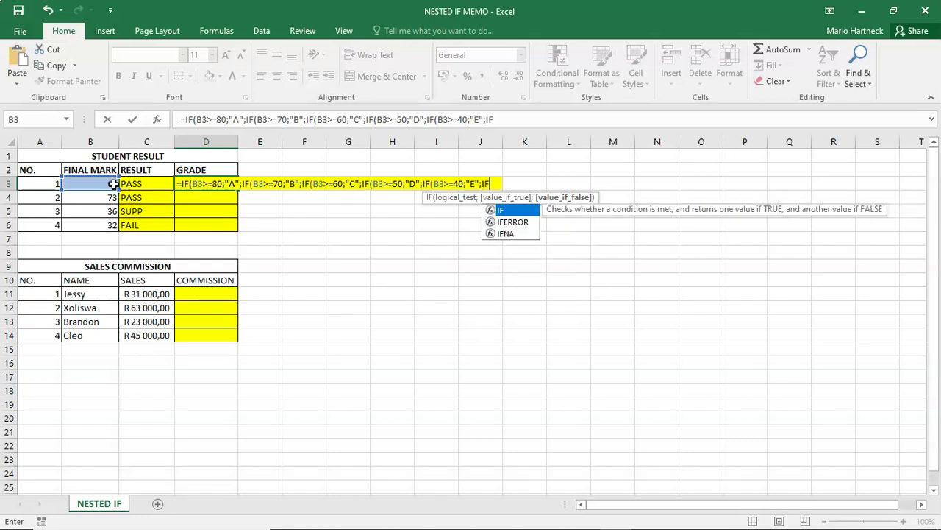
pyautogui.write('(')
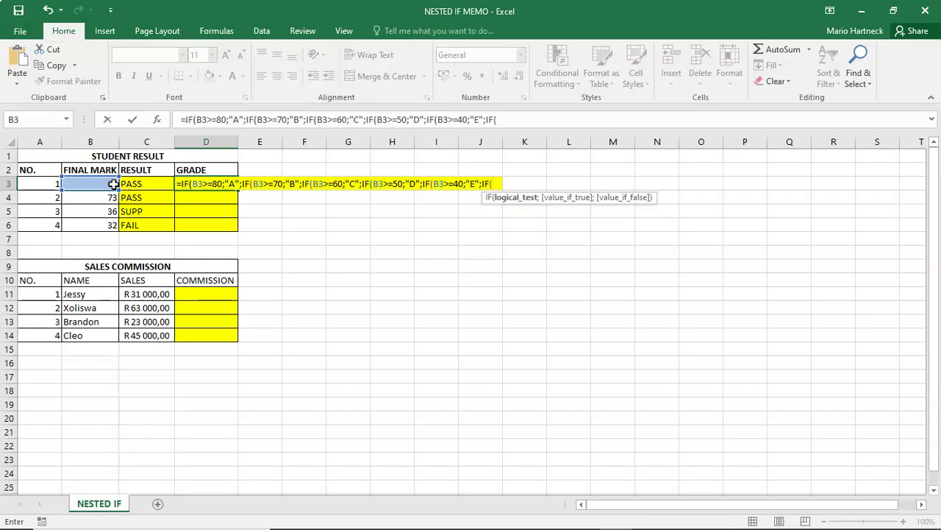
pyautogui.click(113, 184)
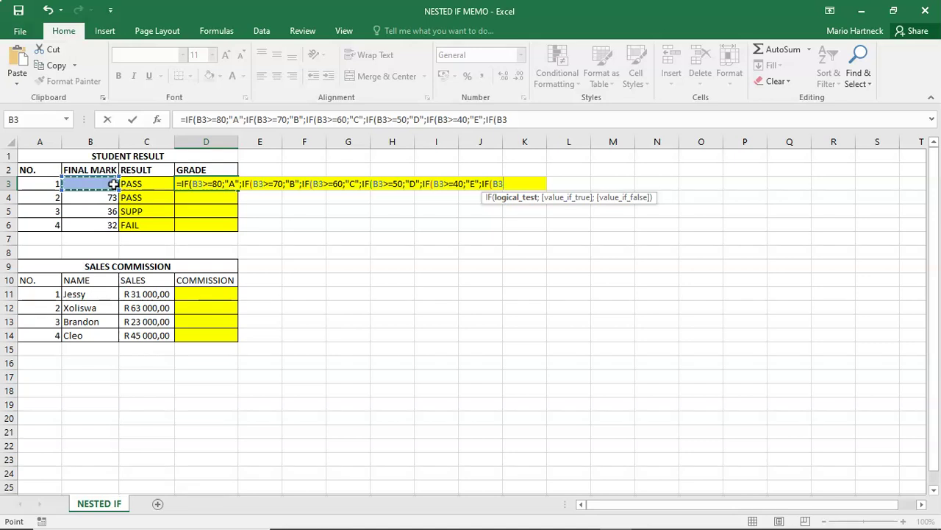
pyautogui.write('<=40;"F"')
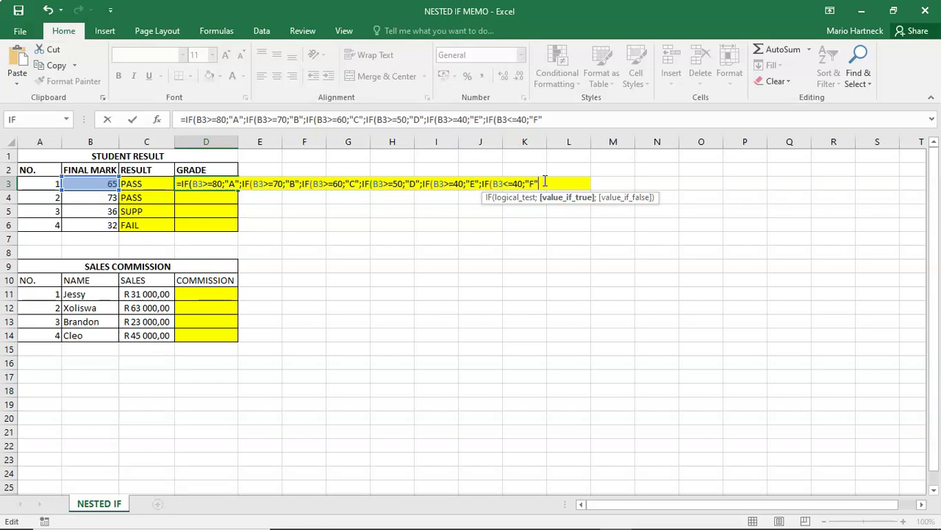
pyautogui.write('))))))')
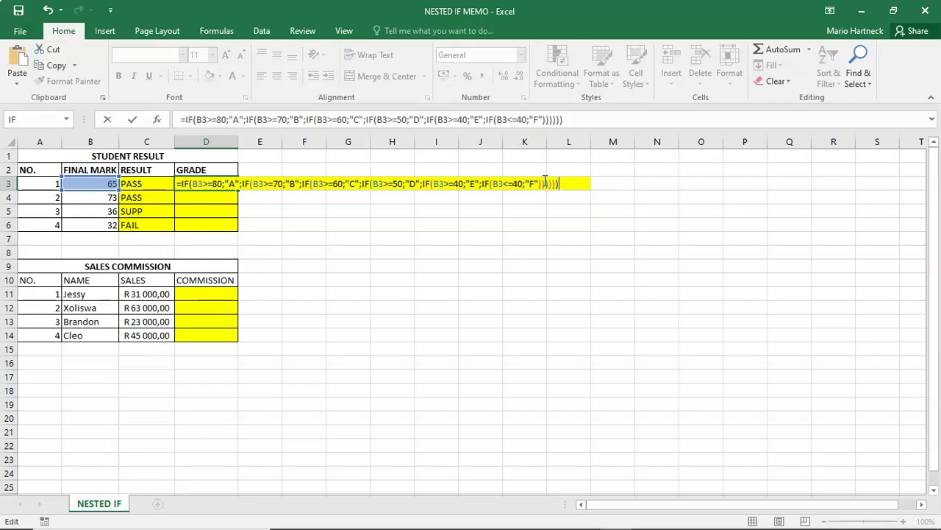
pyautogui.press('Return')
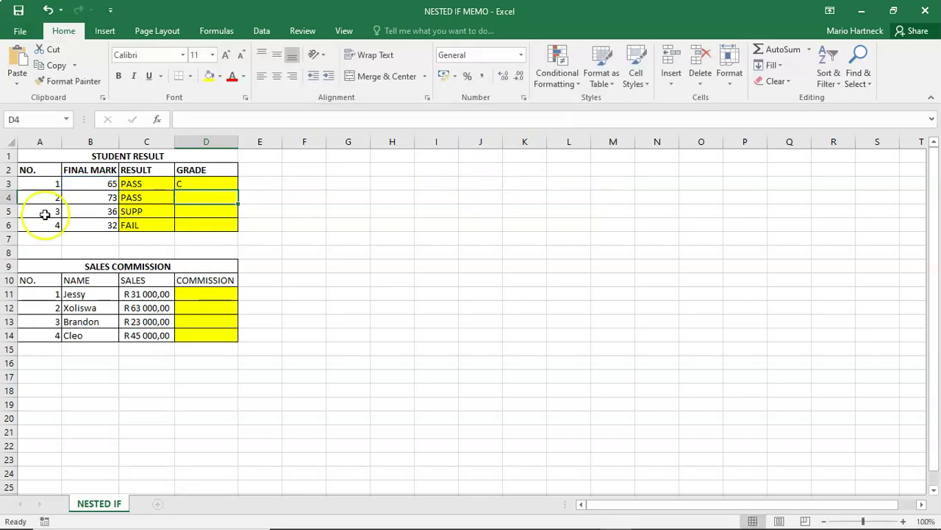
pyautogui.click(190, 183)
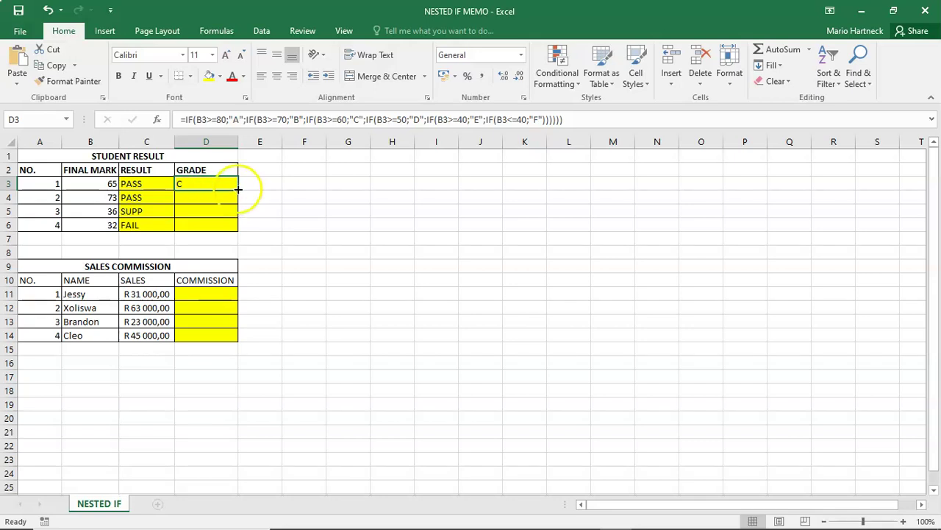
pyautogui.moveTo(237, 191); pyautogui.dragTo(230, 229)
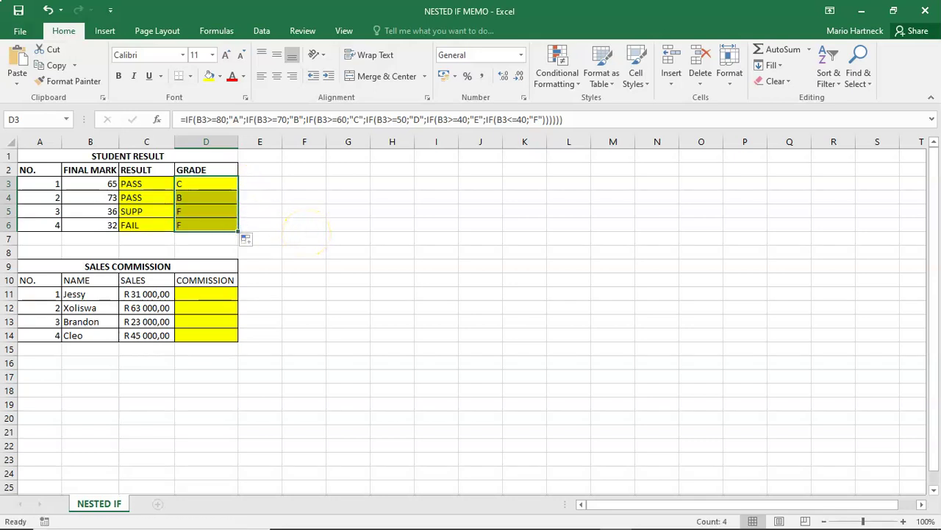
# Read the sales commission rules under question 3 of the NESTED IF STATEMENTS PDF in Acrobat Reader, and return to the Excel workbook
pyautogui.moveTo(470, 515)
pyautogui.click(641, 517)
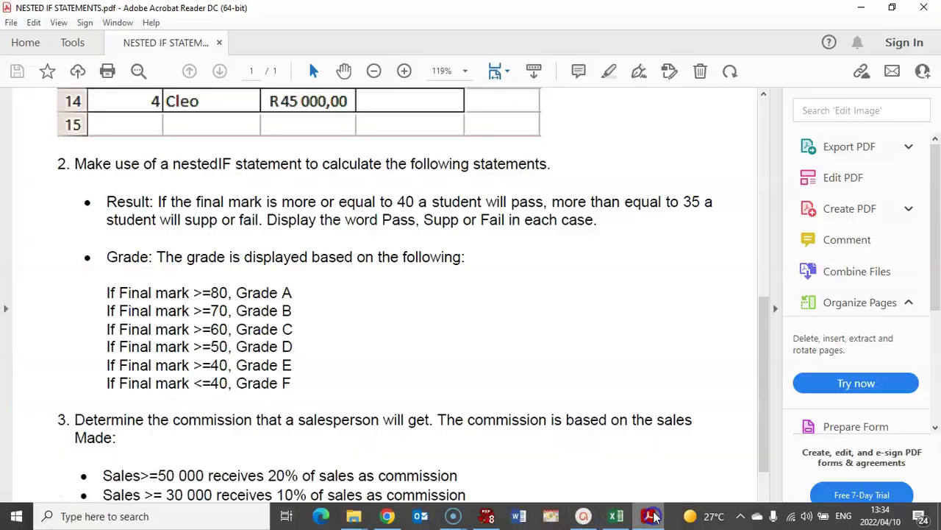
pyautogui.scroll(-3, 256, 305)
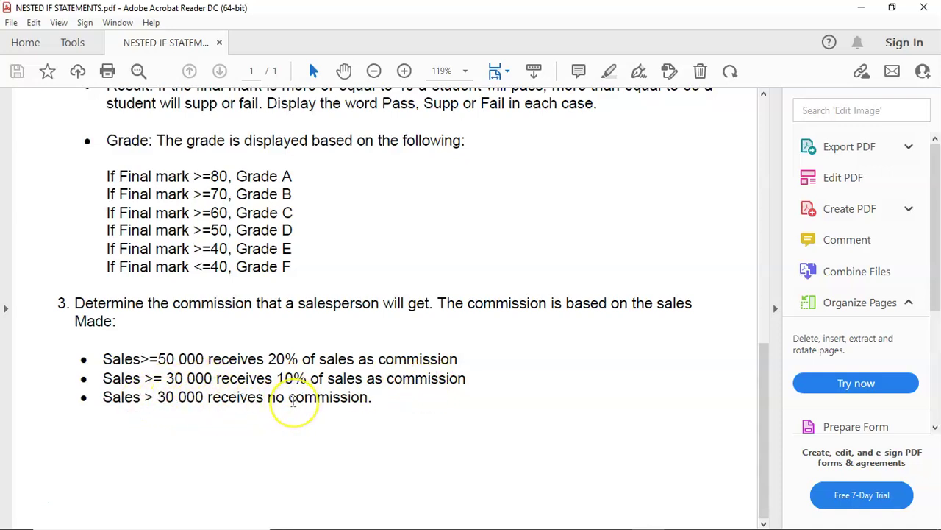
pyautogui.moveTo(283, 514)
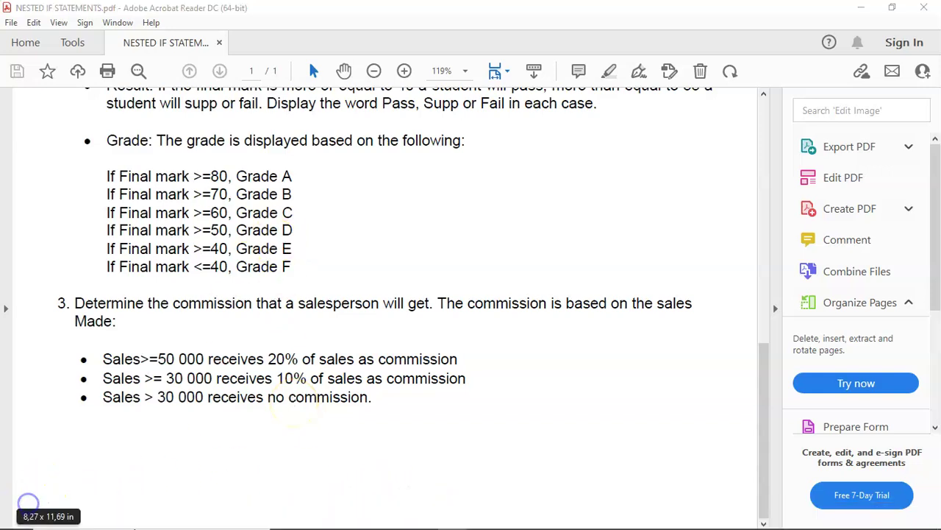
pyautogui.click(616, 517)
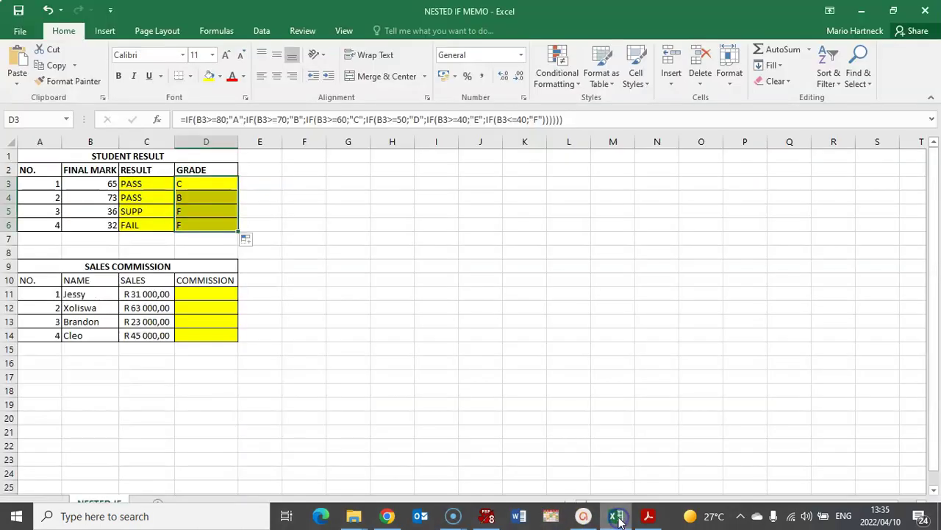
# Start an IF formula in commission cell D11 that returns C11*20% when C11>=50000
pyautogui.click(188, 295)
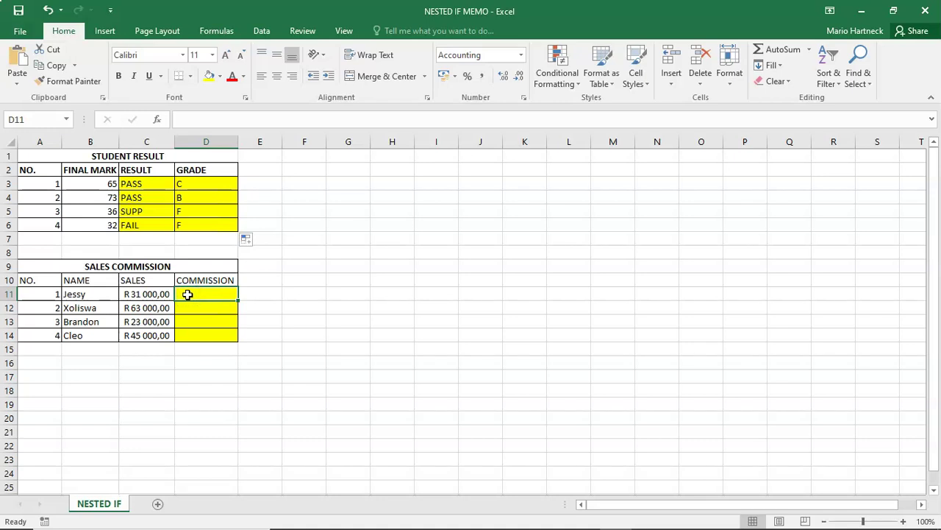
pyautogui.write('=IF')
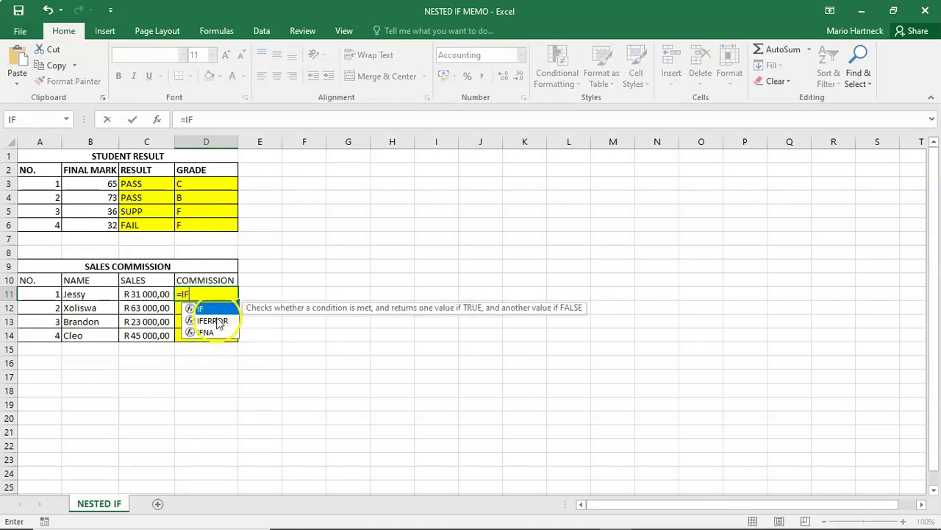
pyautogui.doubleClick(204, 309)
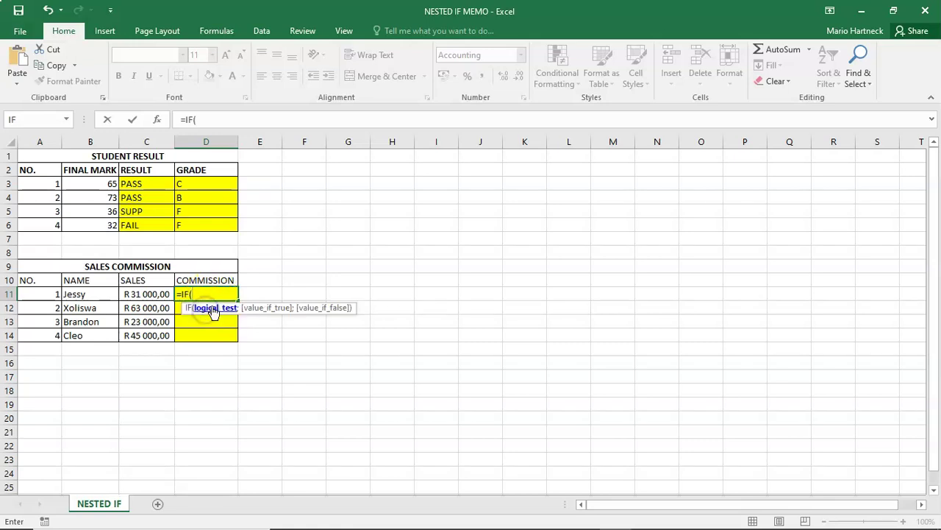
pyautogui.click(150, 294)
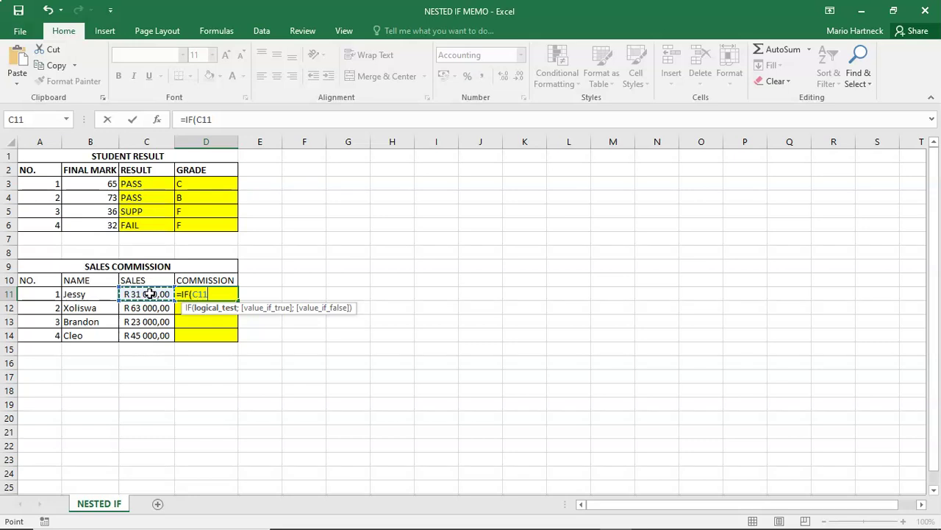
pyautogui.write('>=5000')
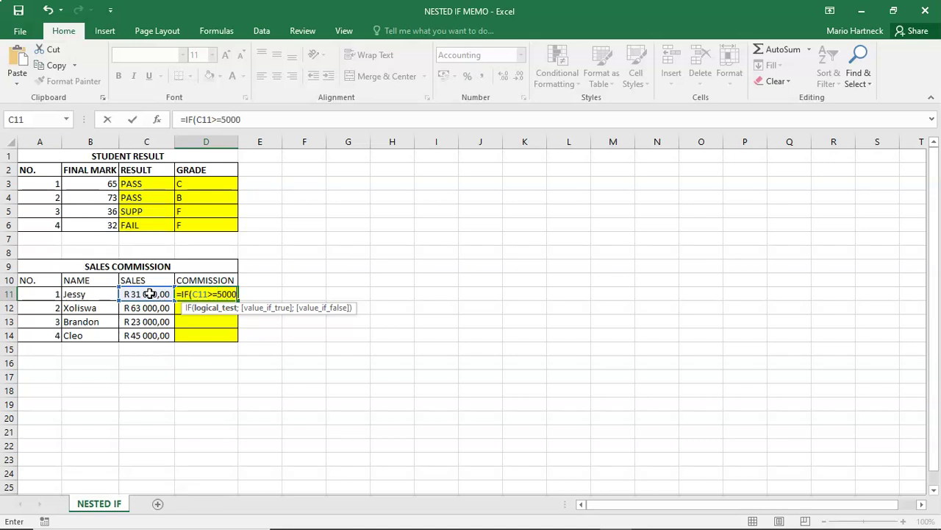
pyautogui.write('0')
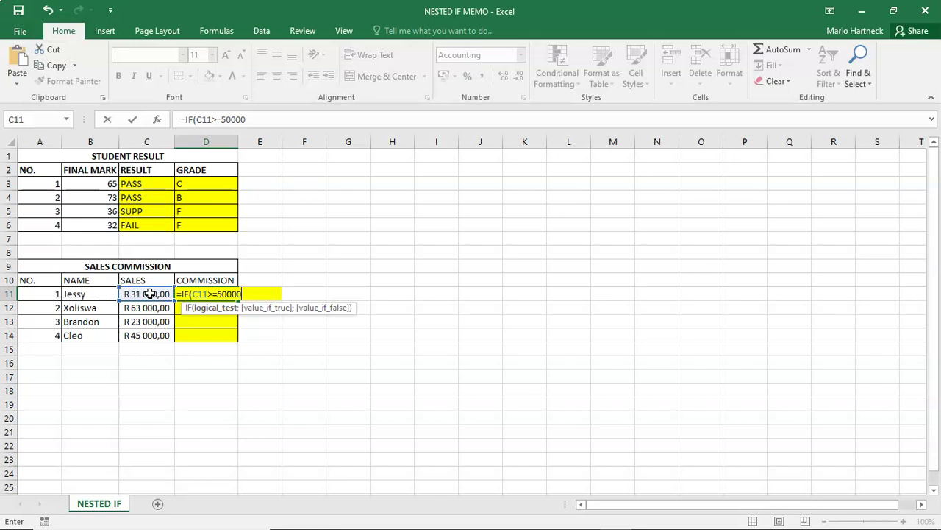
pyautogui.write(';')
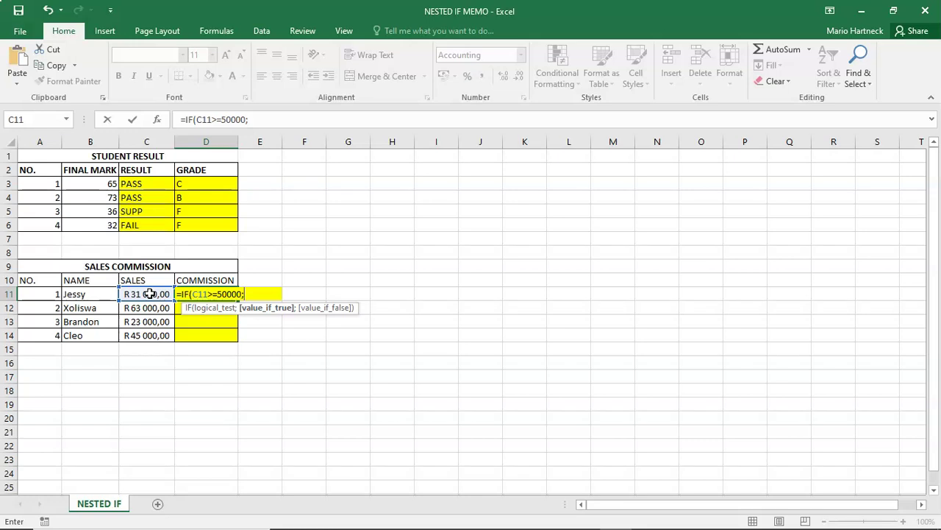
pyautogui.write('(')
pyautogui.click(150, 293)
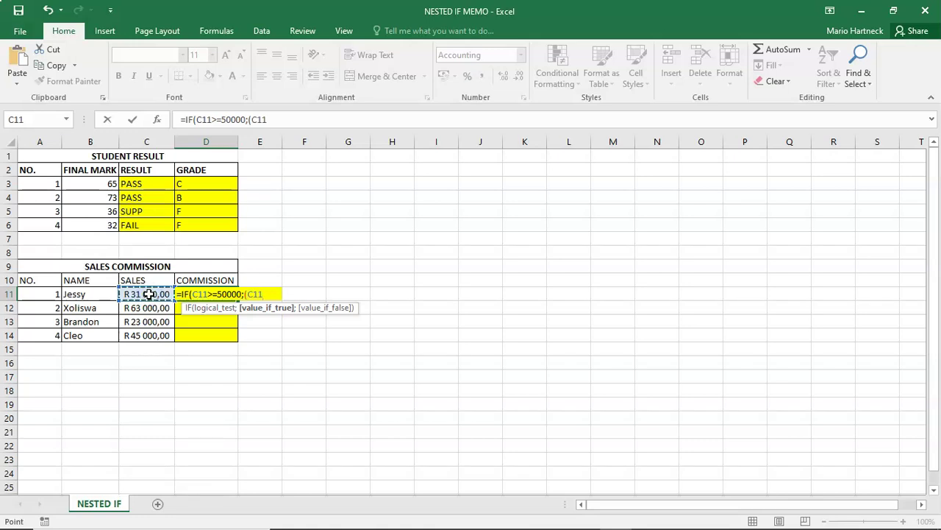
pyautogui.write('*20%')
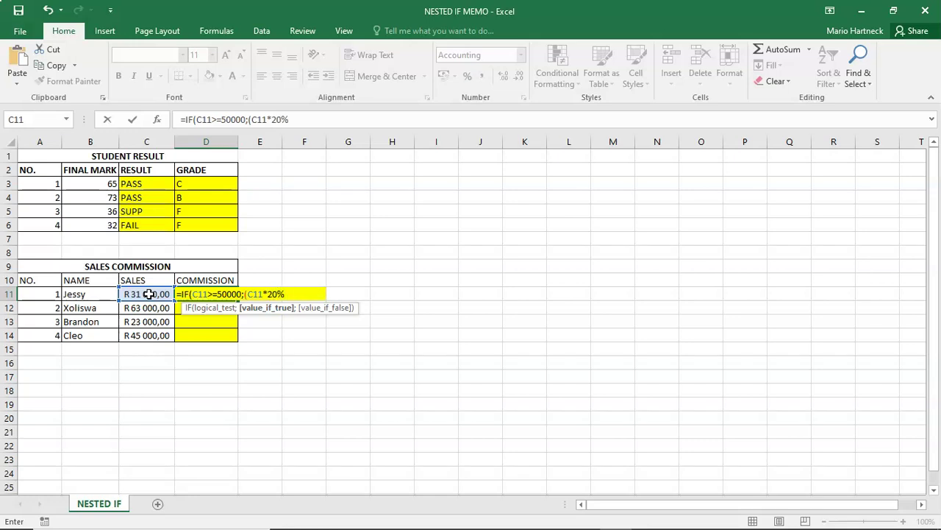
pyautogui.write(');')
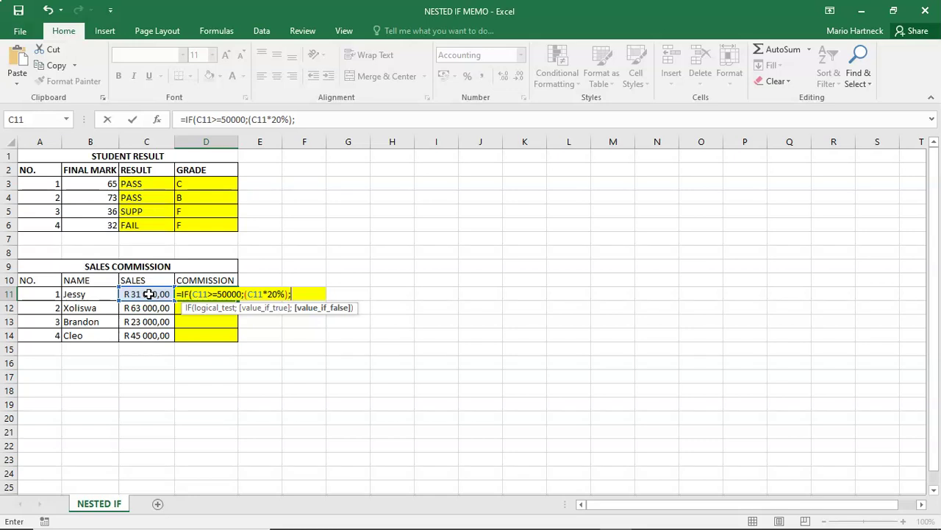
# Extend the D11 formula with a nested IF that returns C11*10% when C11>=30000
pyautogui.write('IF(')
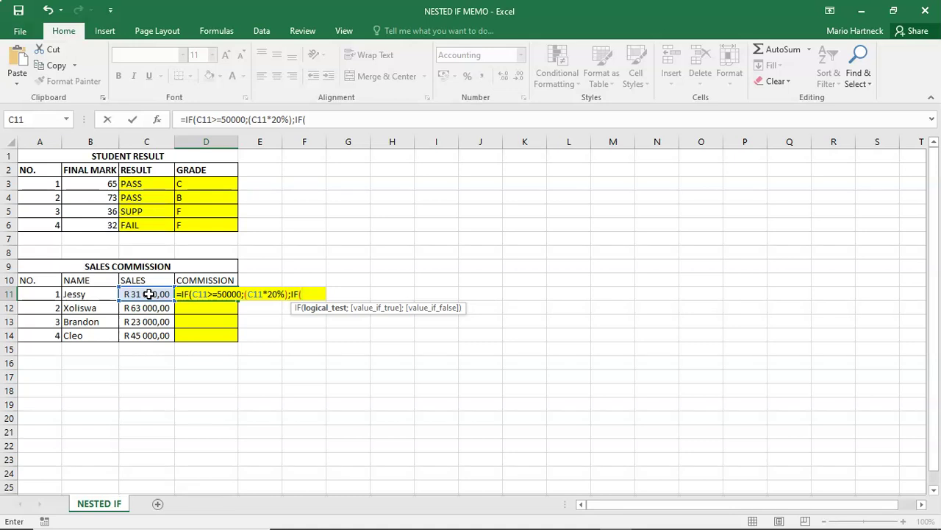
pyautogui.click(148, 294)
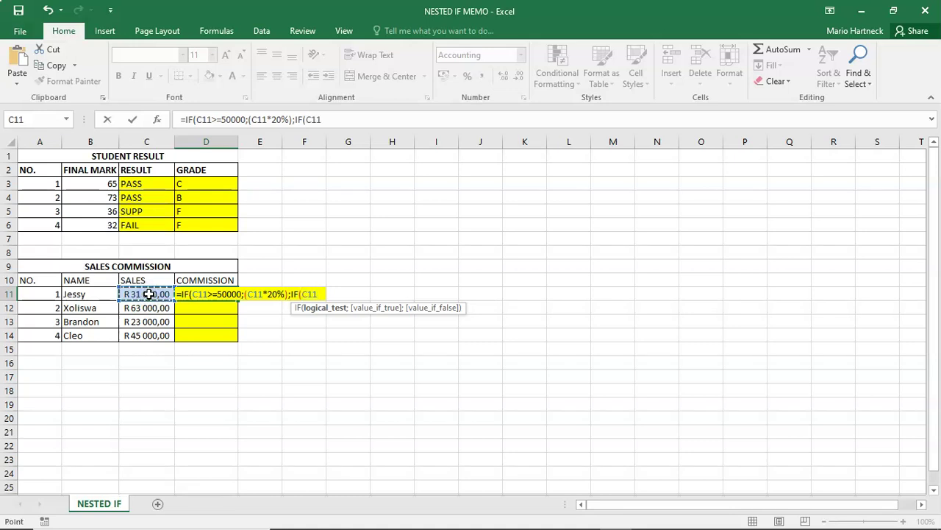
pyautogui.write('>=300')
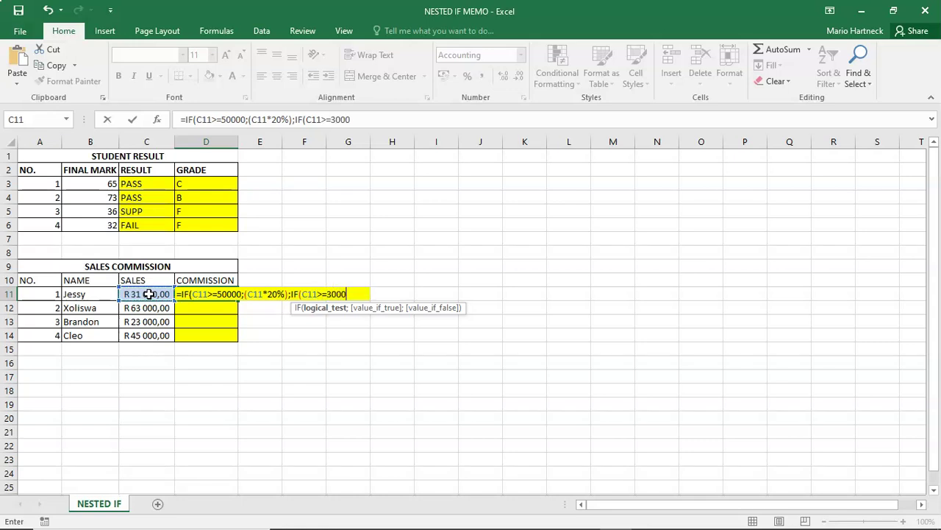
pyautogui.write('0;')
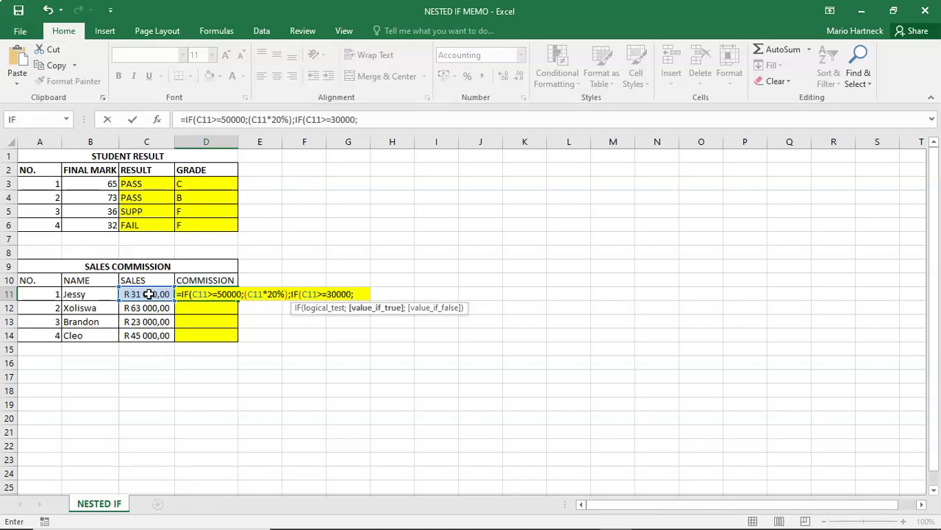
pyautogui.write('(')
pyautogui.click(155, 294)
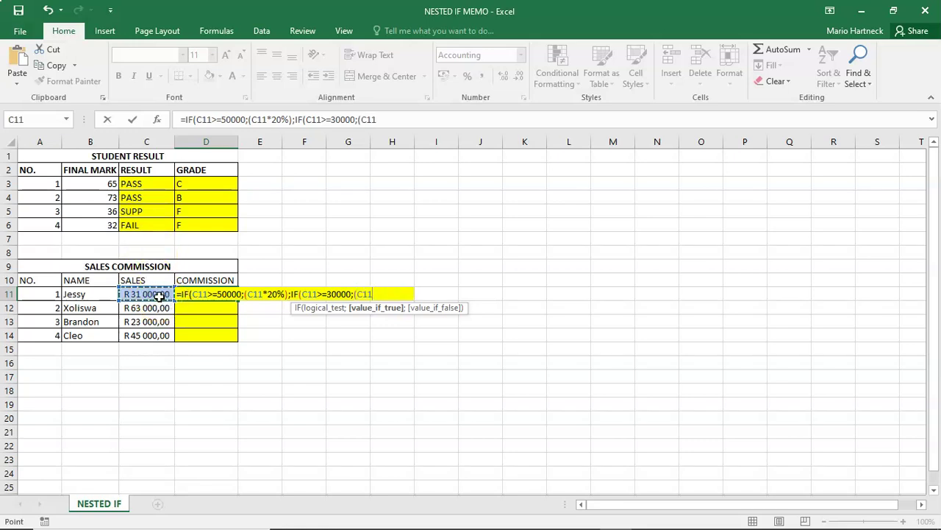
pyautogui.write('*10%')
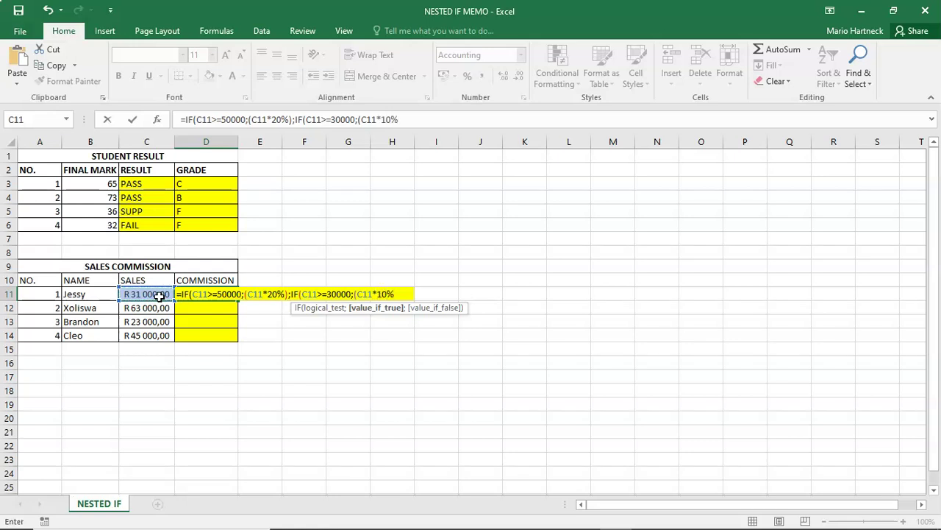
pyautogui.write(')')
pyautogui.write(';')
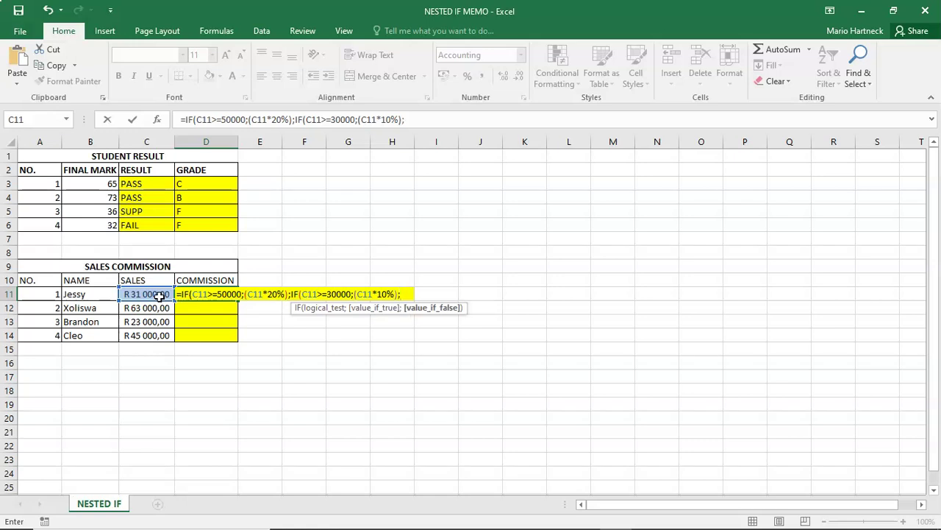
# Complete the D11 formula with 0 as the final false value and copy it down to D14
pyautogui.write('0)')
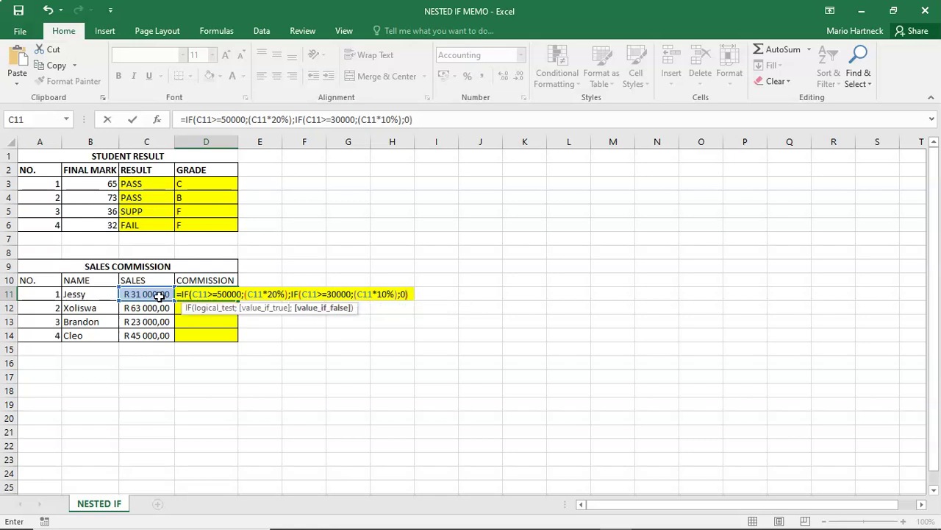
pyautogui.write(')')
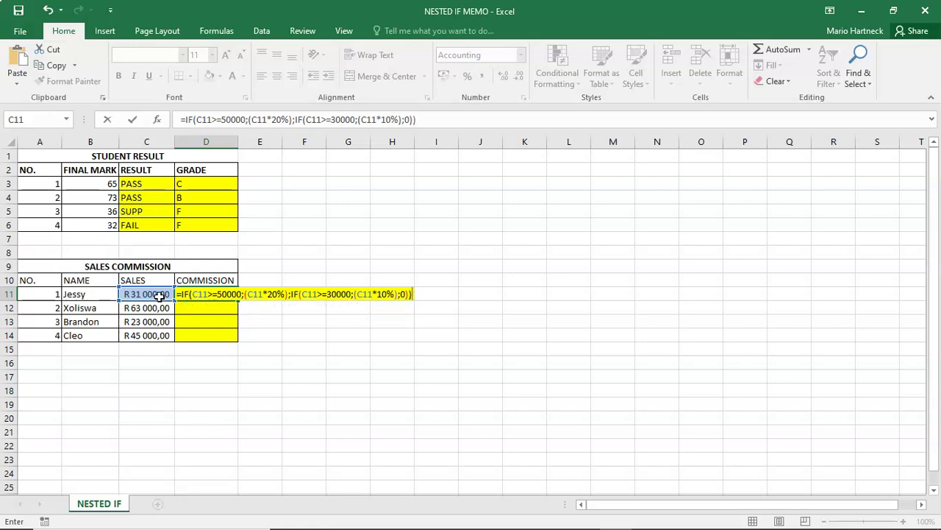
pyautogui.press('Return')
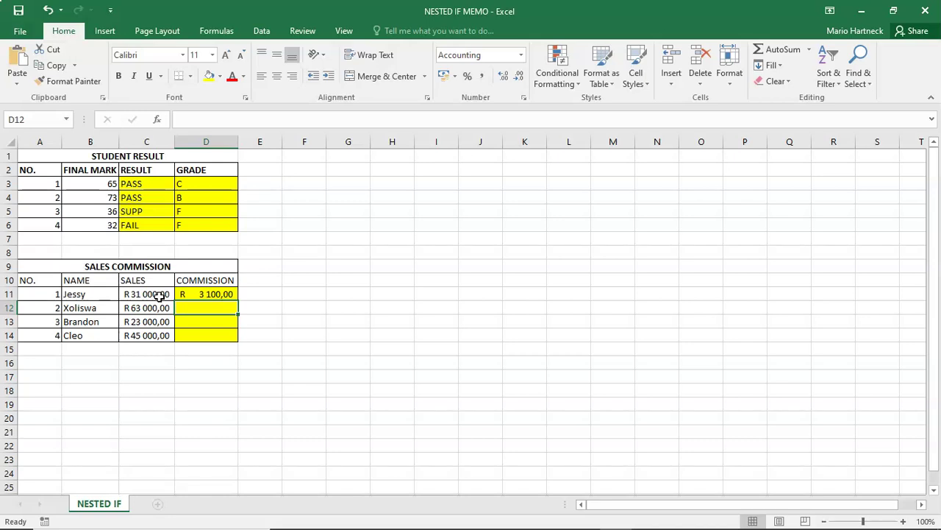
pyautogui.click(218, 295)
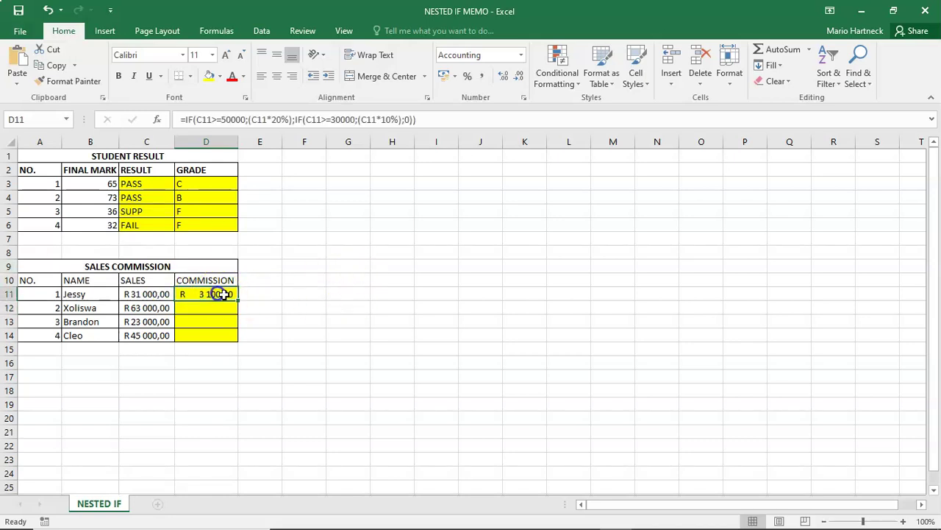
pyautogui.moveTo(237, 299); pyautogui.dragTo(236, 342)
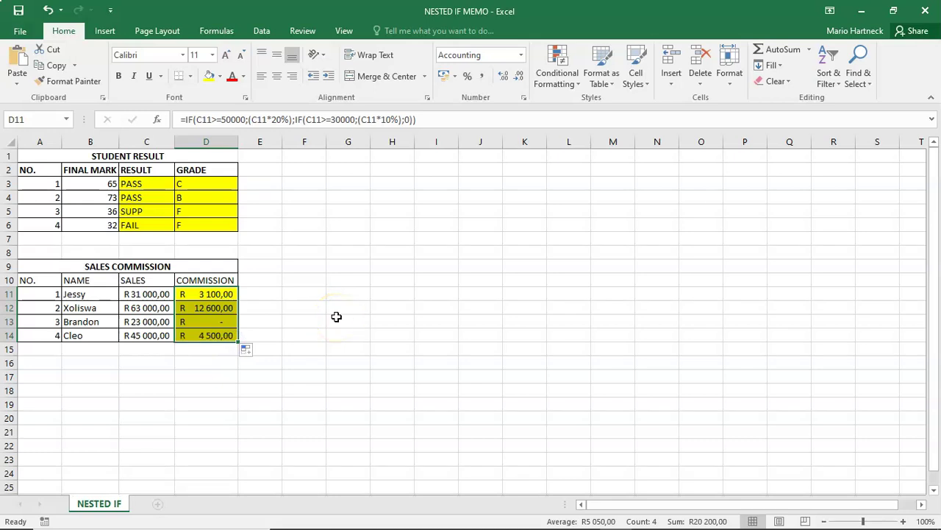
# Check the commission formulas row by row in cells D11 to D14
pyautogui.click(217, 294)
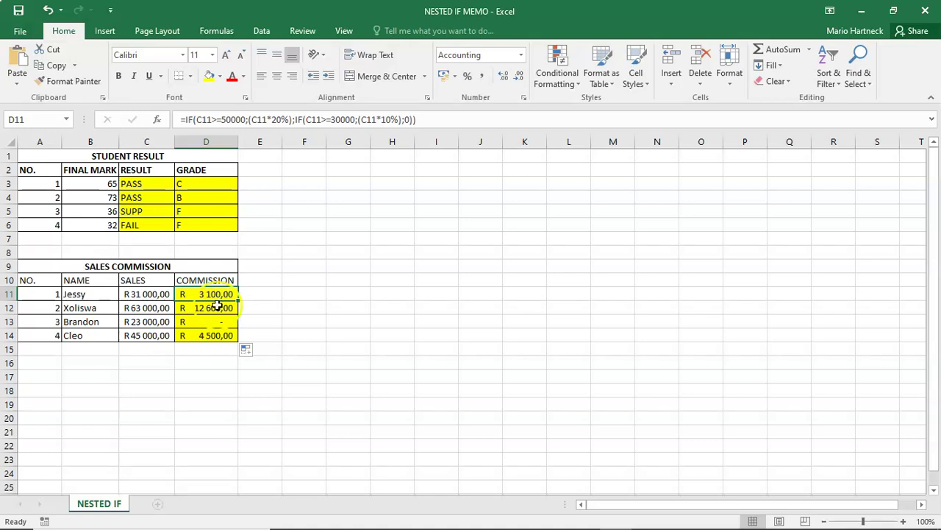
pyautogui.click(216, 310)
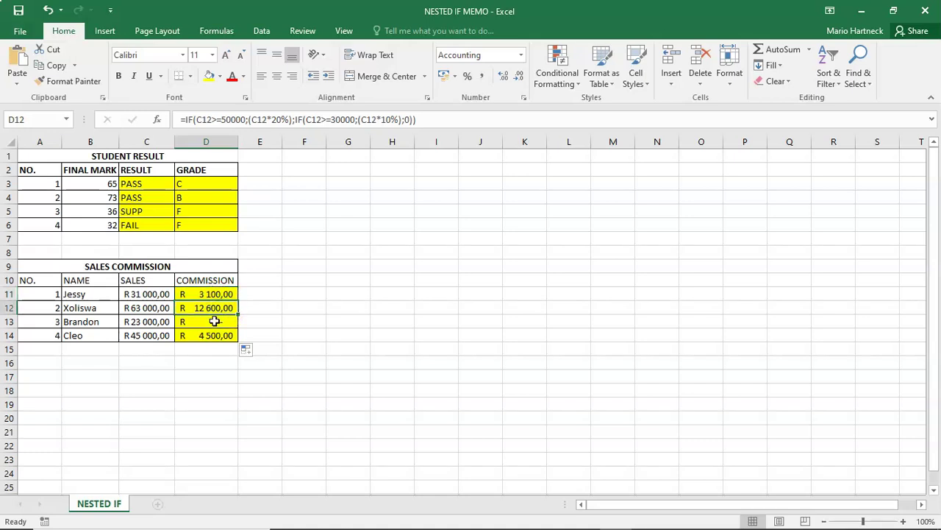
pyautogui.click(214, 321)
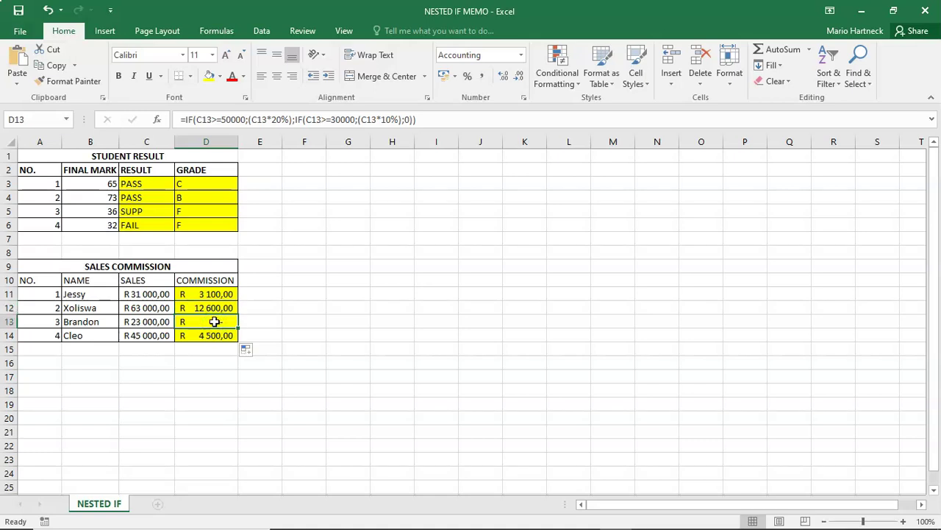
pyautogui.click(217, 334)
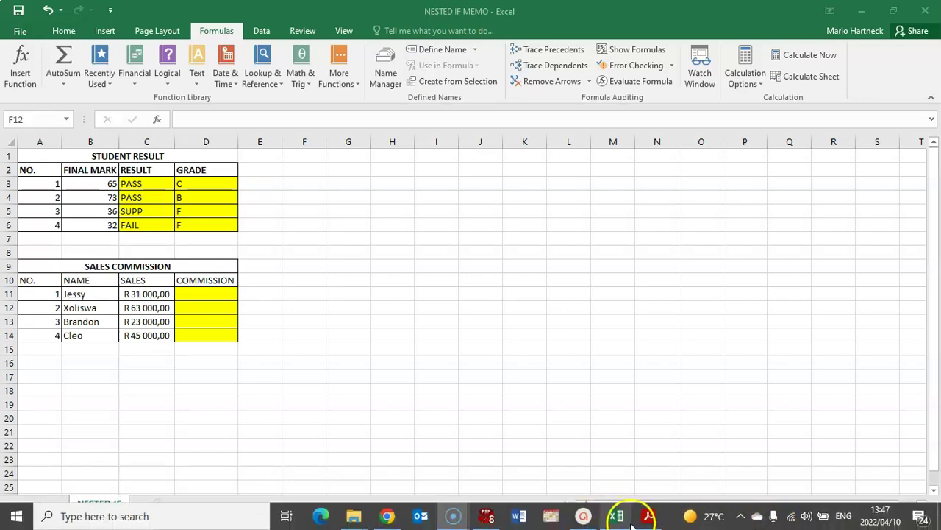
# Switch to the NESTED IF STATEMENTS PDF in Acrobat Reader to review the commission rules
pyautogui.click(646, 518)
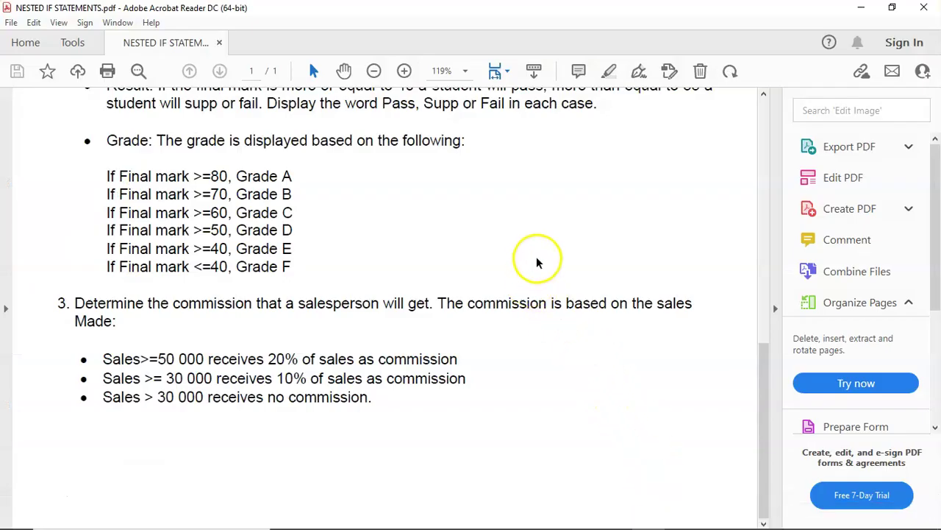